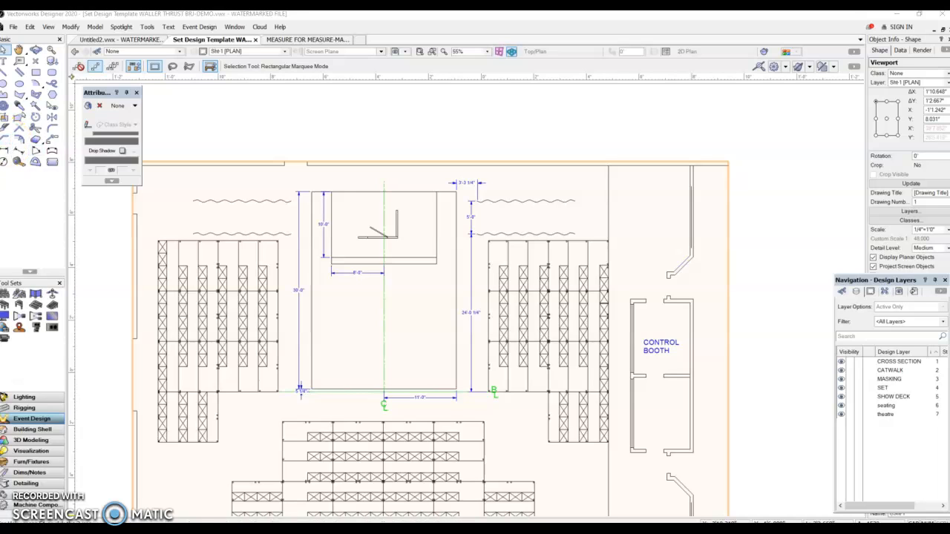
Try a vertical linear dimension on the sheet layer between the stage's front corner and the upstage platform's front corner, and inspect it.
click(6, 153)
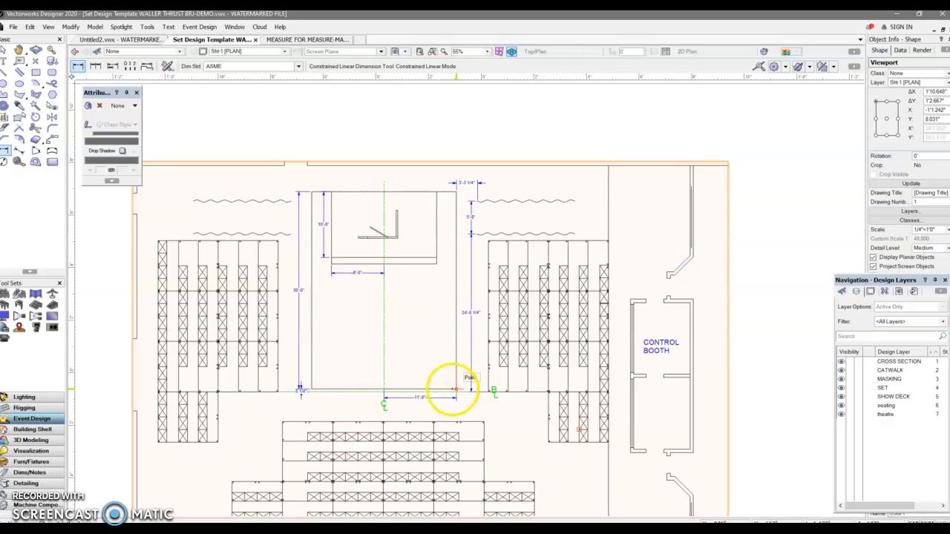
click(456, 388)
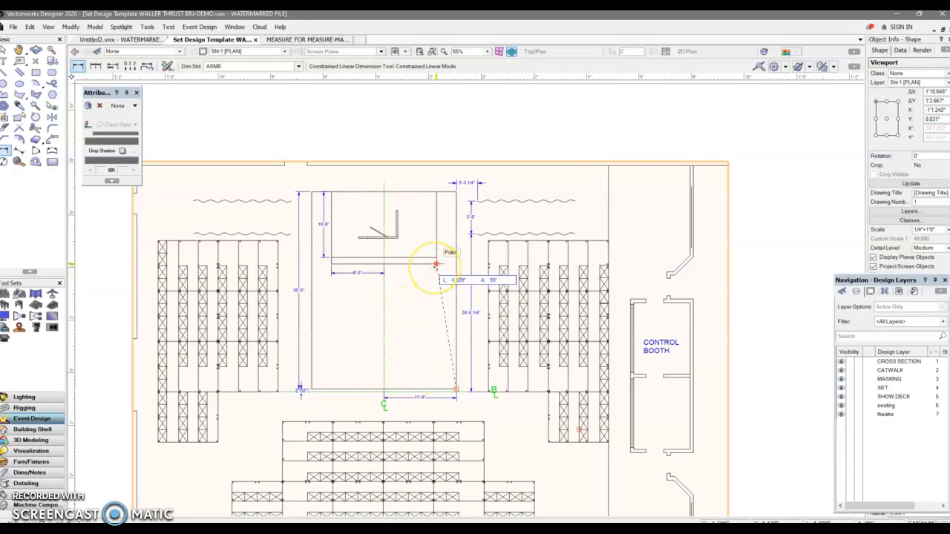
click(437, 265)
click(422, 272)
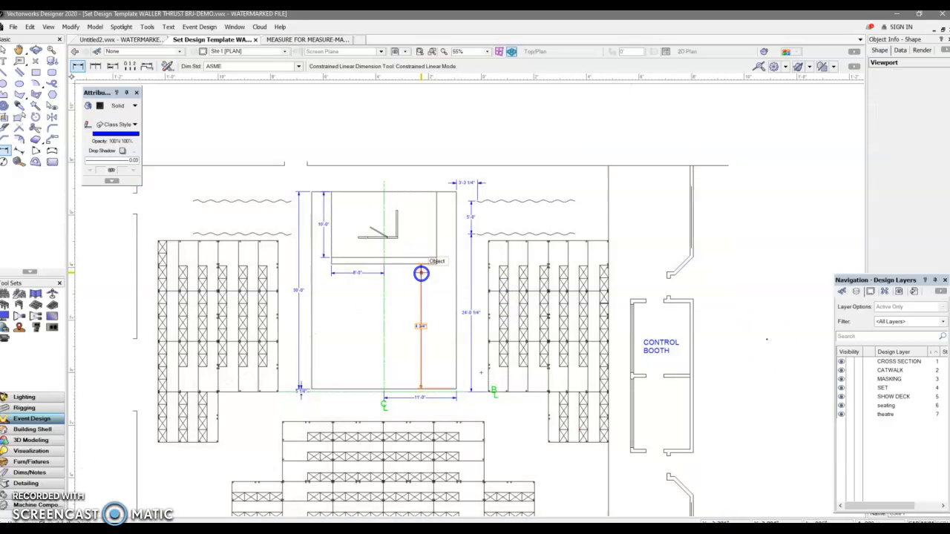
scroll(425, 325, up, 5)
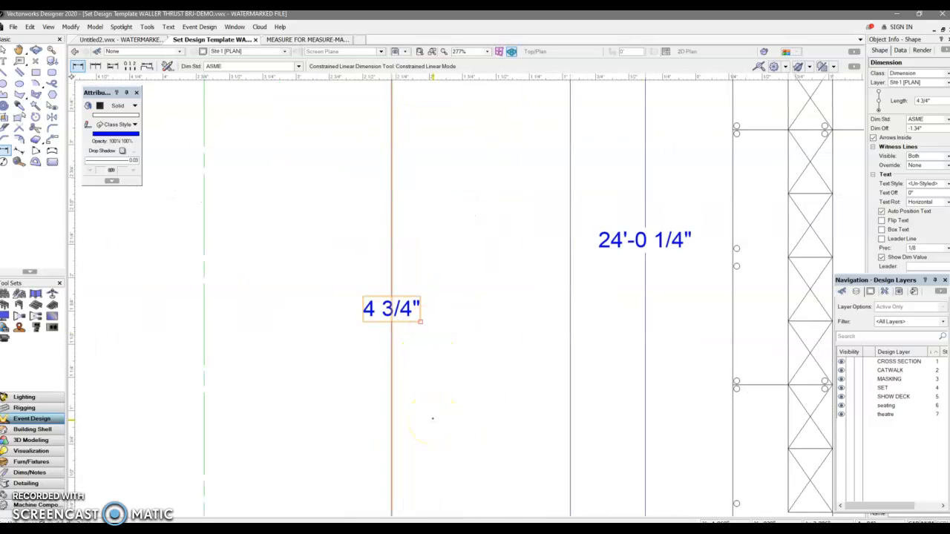
scroll(433, 418, down, 5)
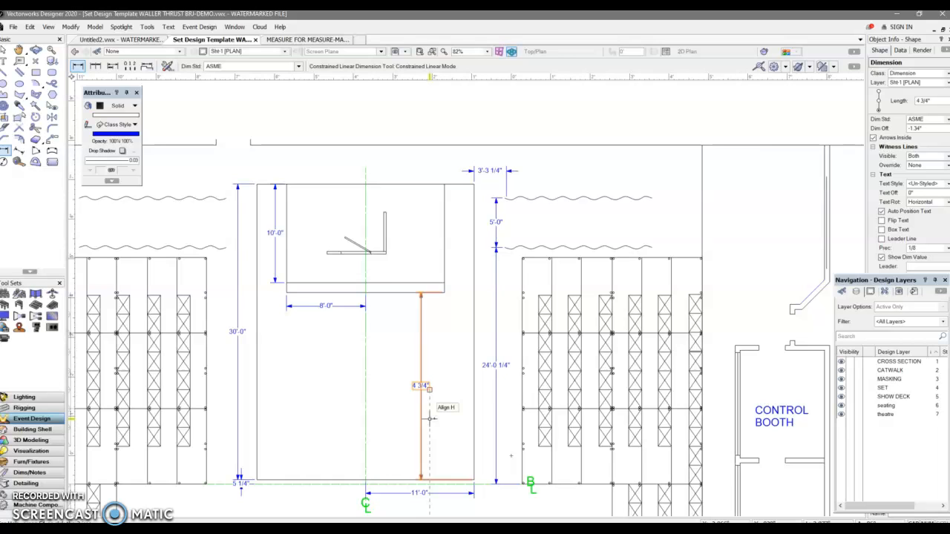
Delete the trial vertical dimension from the sheet layer and return to the Selection tool.
key(Delete)
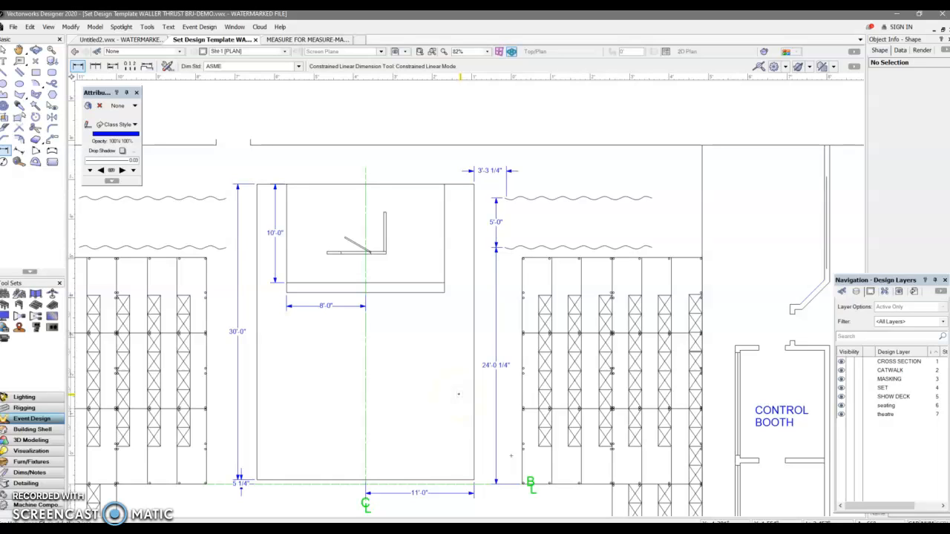
scroll(460, 396, down, 2)
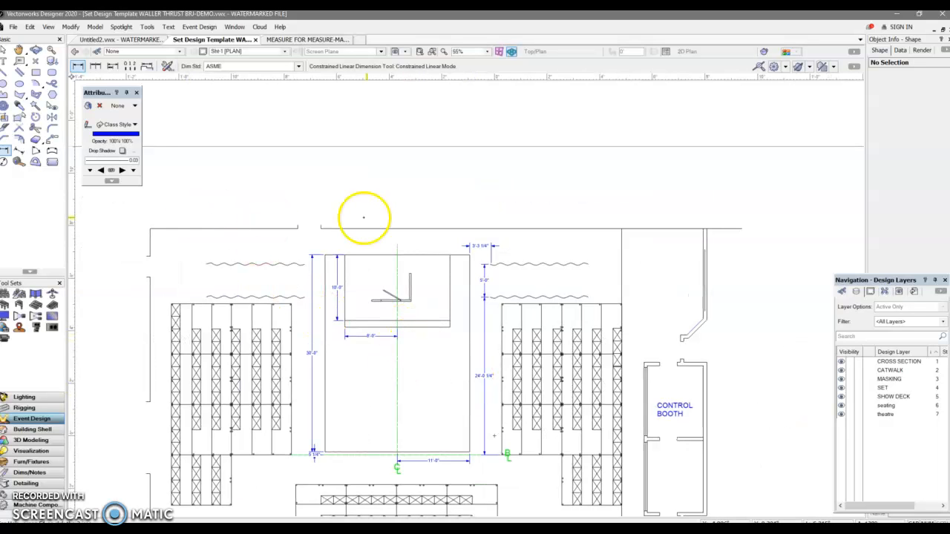
key(x)
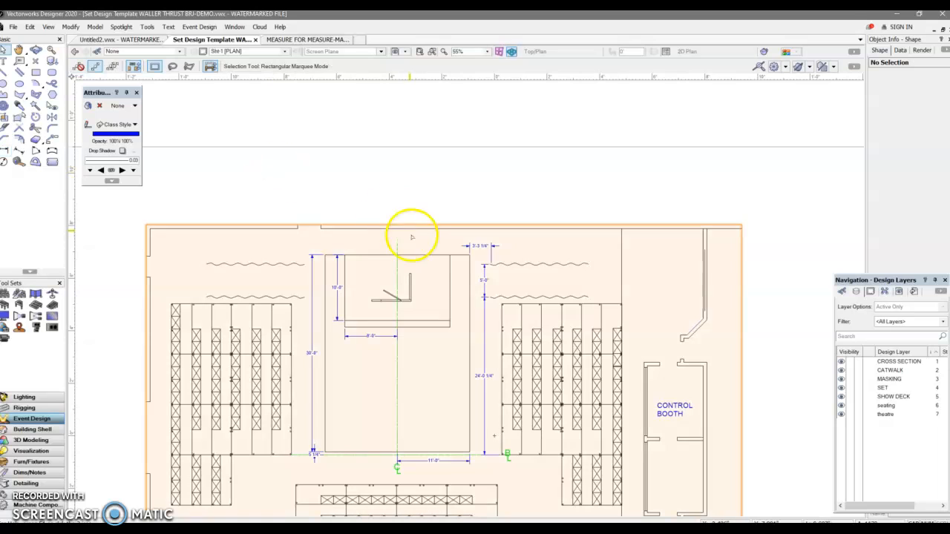
With nothing selected, set the default pen colour to black and the line thickness to 0.50.
scroll(674, 339, down, 3)
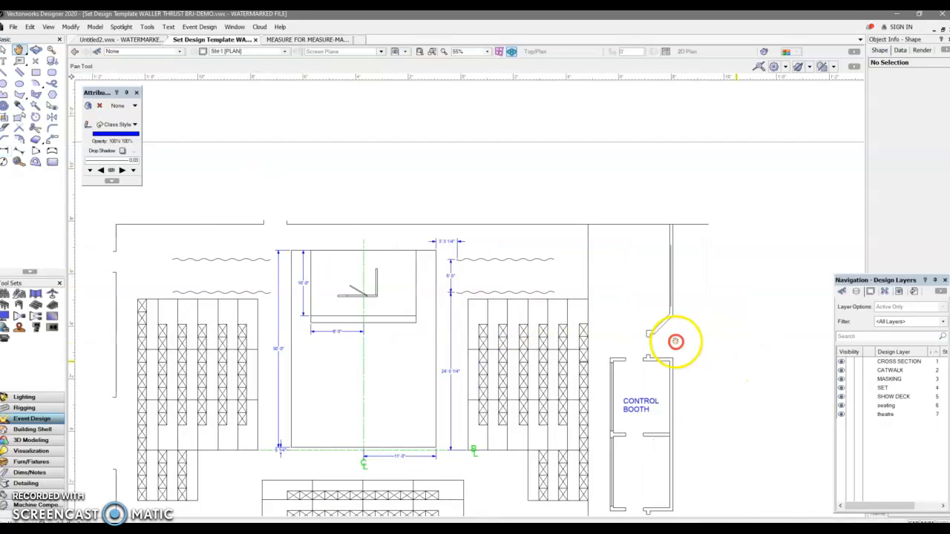
mouse_move(625, 383)
middle_down()
mouse_move(626, 342)
mouse_move(637, 343)
middle_up()
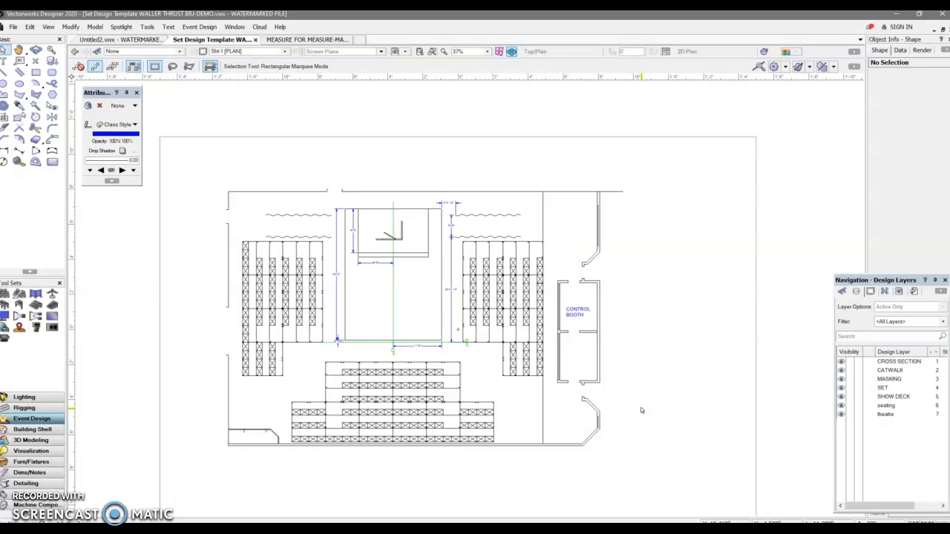
click(655, 422)
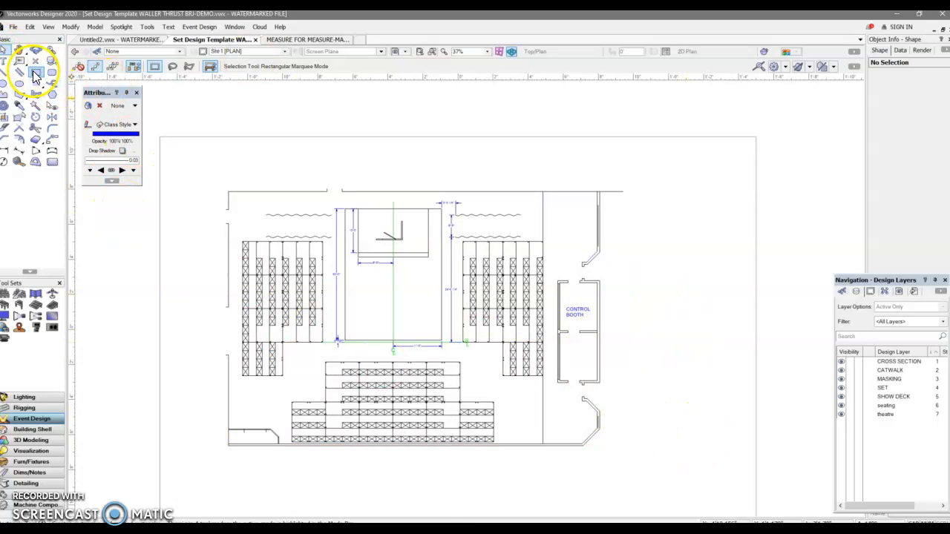
click(115, 135)
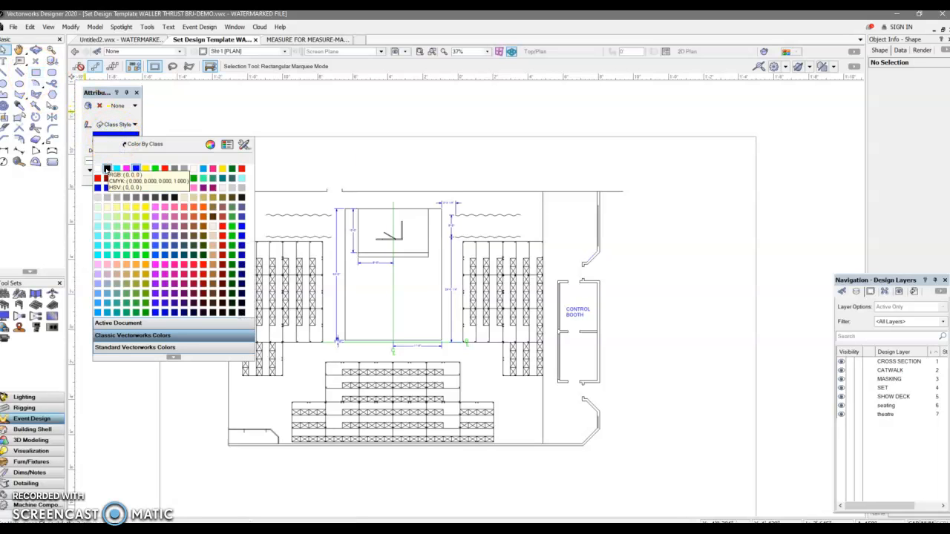
click(107, 169)
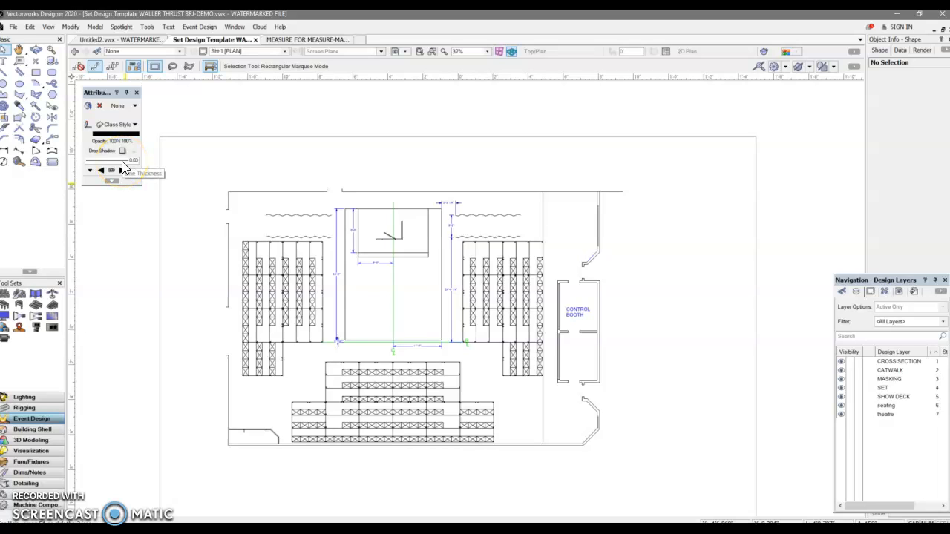
drag(124, 169, 125, 253)
click(184, 164)
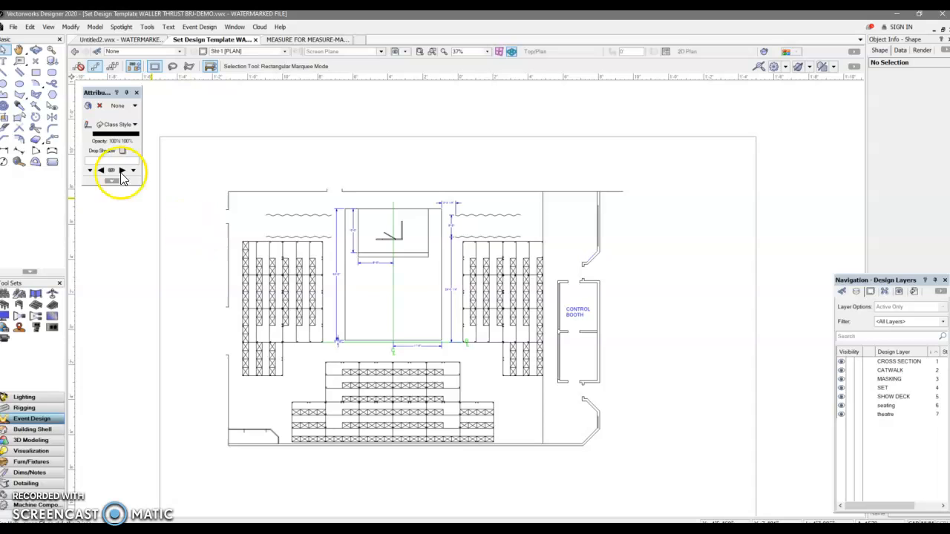
Draw a rectangular border about 2'8 7/8" by 1'8 5/8" just inside the page edges, around the whole plan.
click(35, 72)
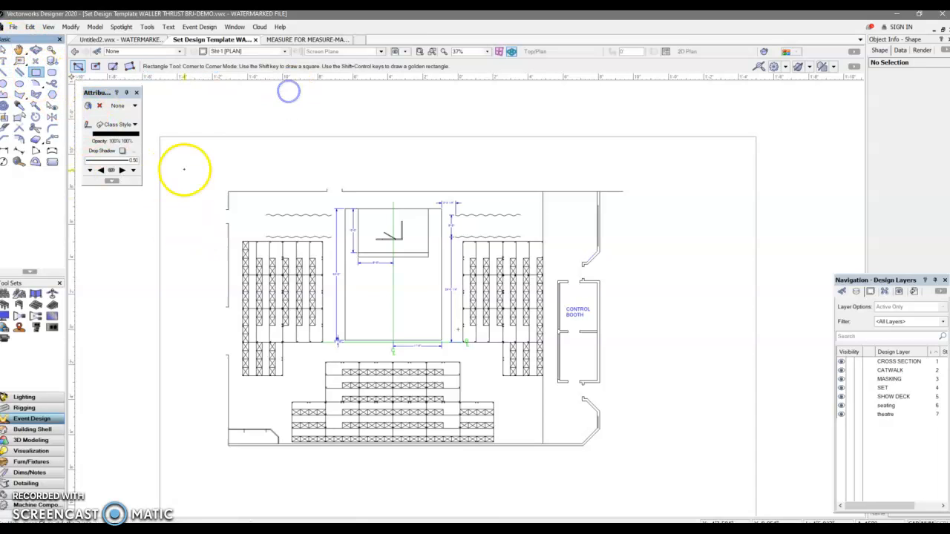
click(160, 137)
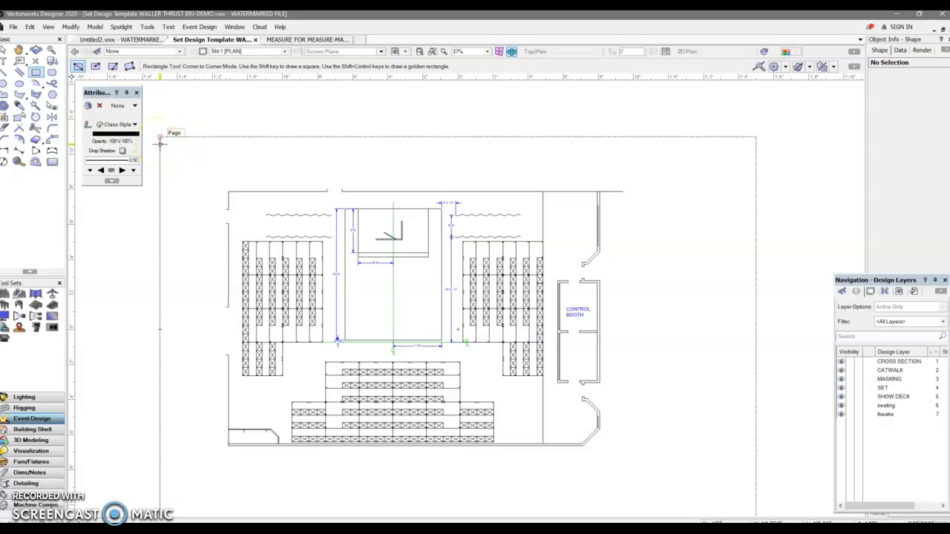
drag(169, 146, 735, 512)
scroll(735, 510, down, 2)
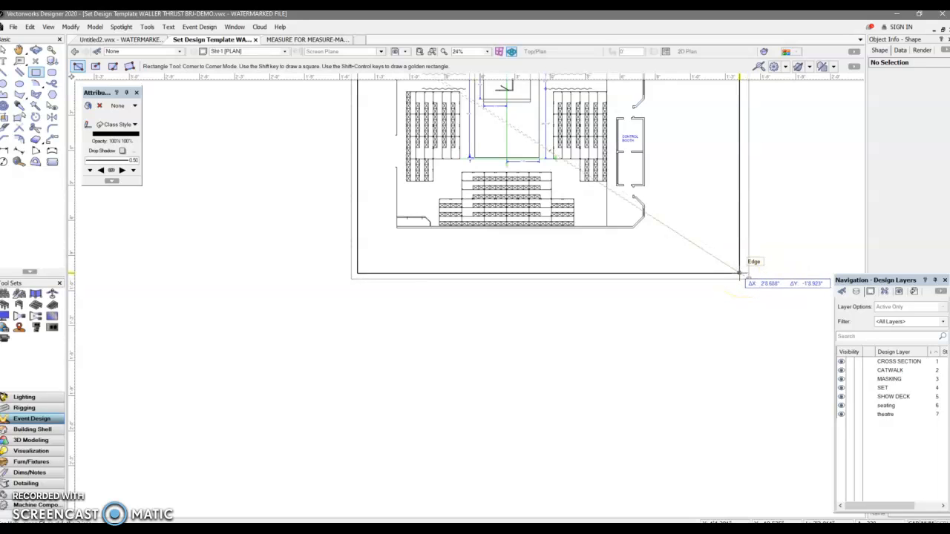
scroll(741, 274, up, 2)
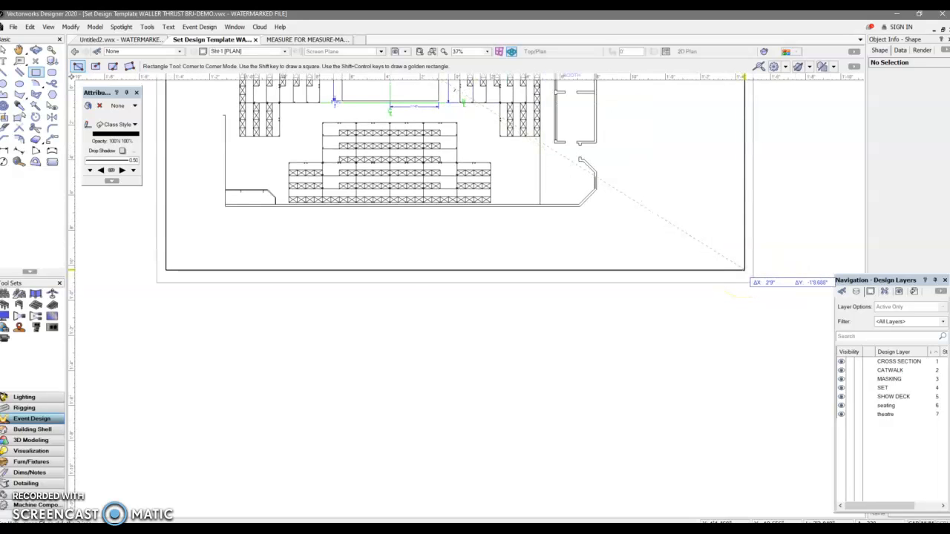
click(742, 268)
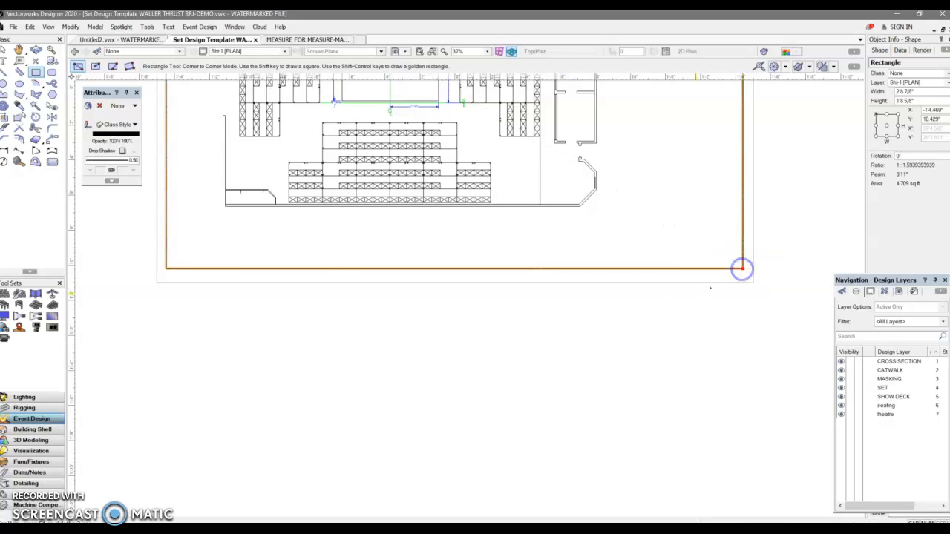
Draw a title block rectangle about 9.188" by 4.563" inward from the border's lower-right corner.
scroll(586, 245, down, 3)
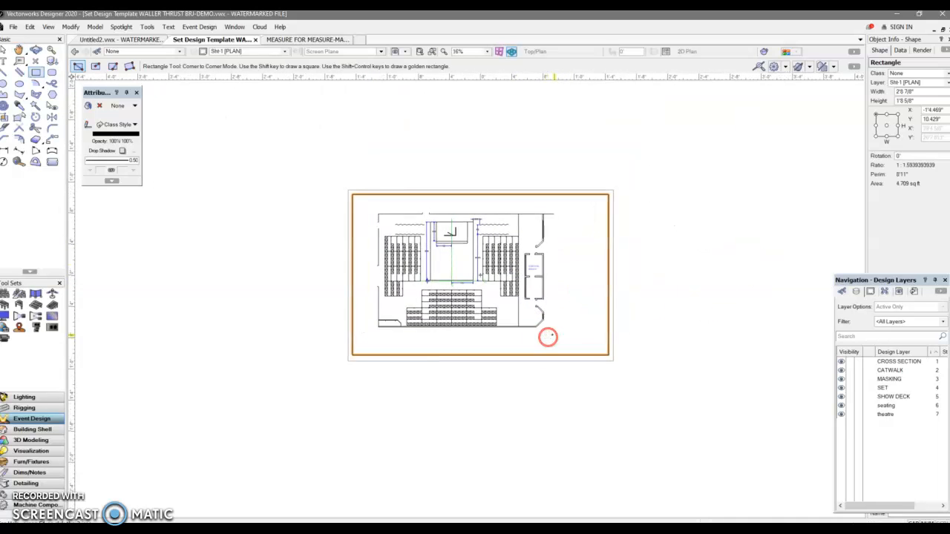
scroll(553, 334, up, 3)
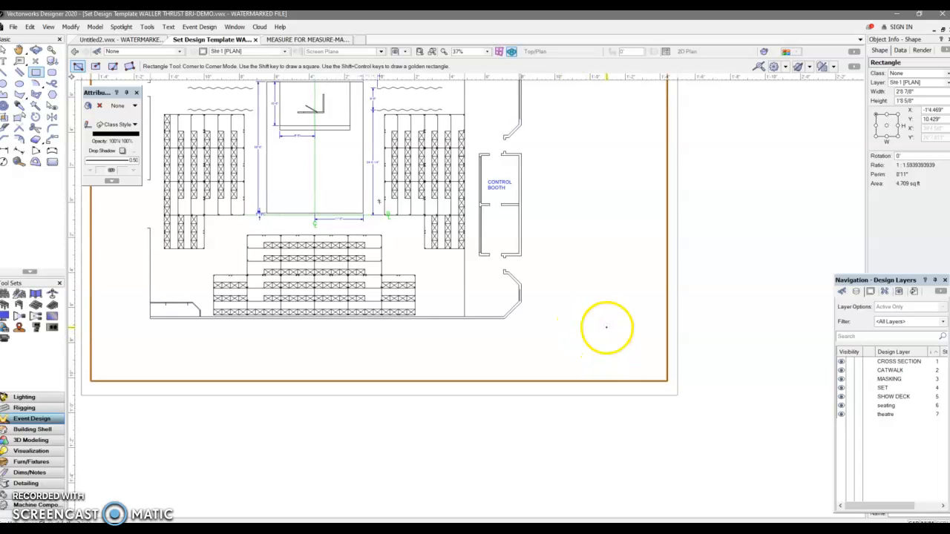
scroll(607, 362, down, 2)
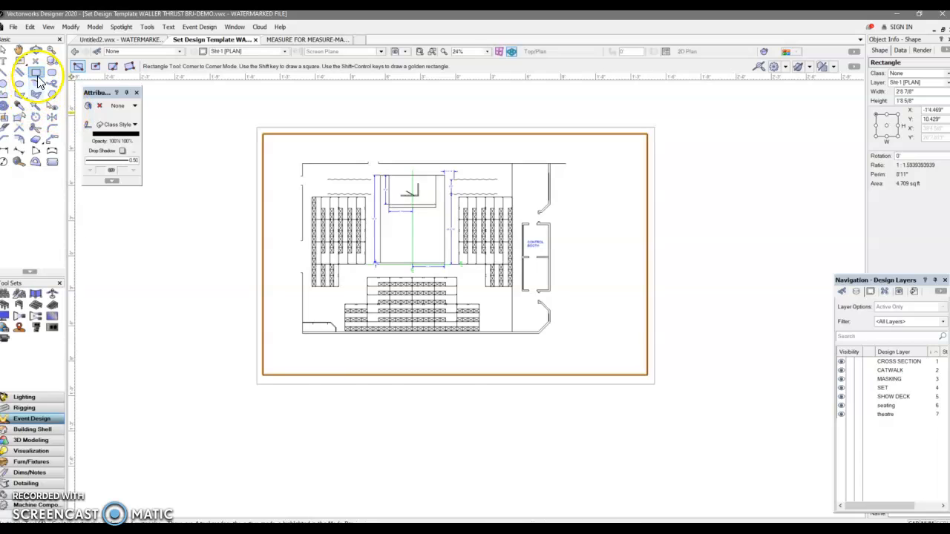
click(647, 375)
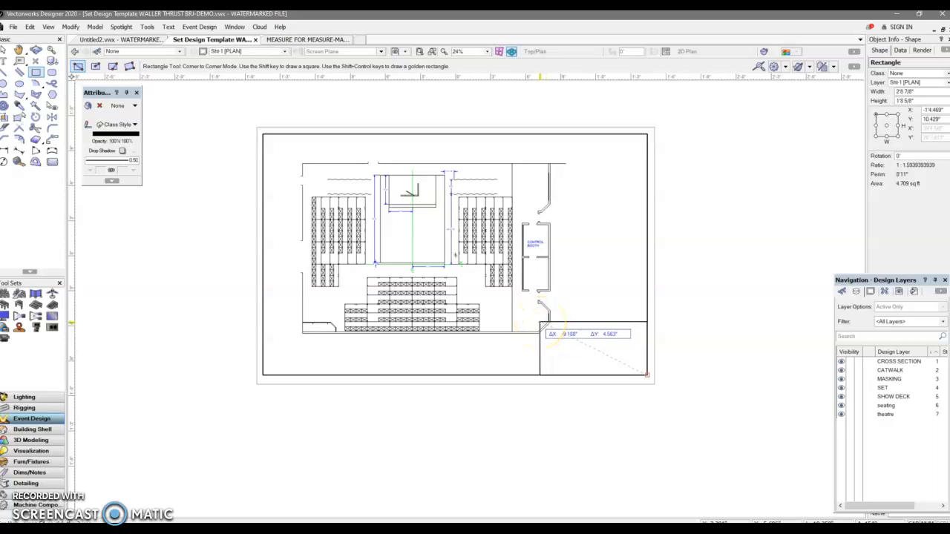
click(540, 321)
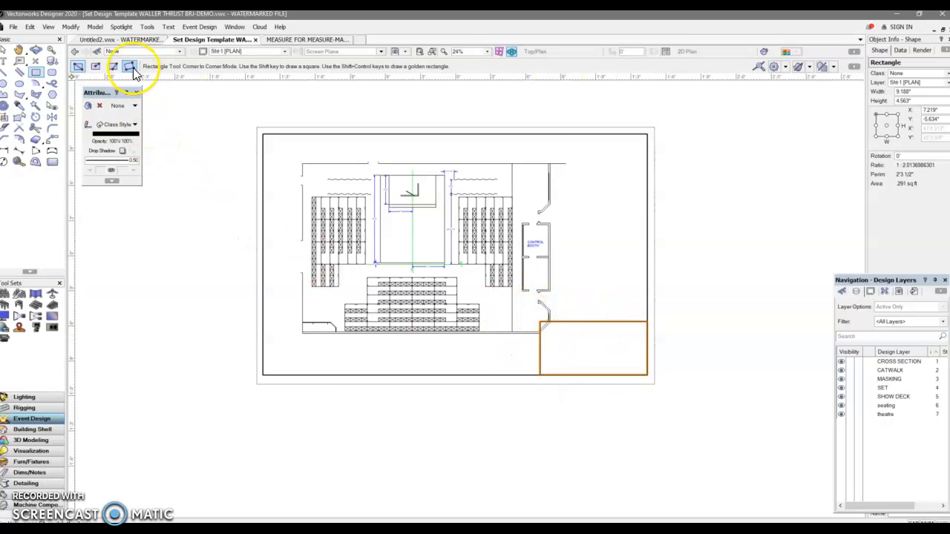
Give the title block rectangle a solid white fill so it masks the drawing behind it.
click(118, 107)
click(121, 127)
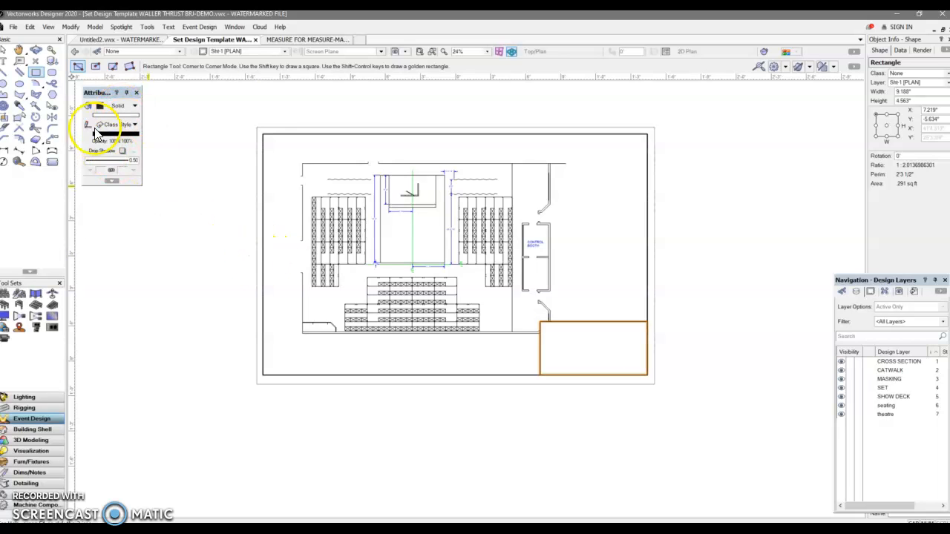
click(100, 106)
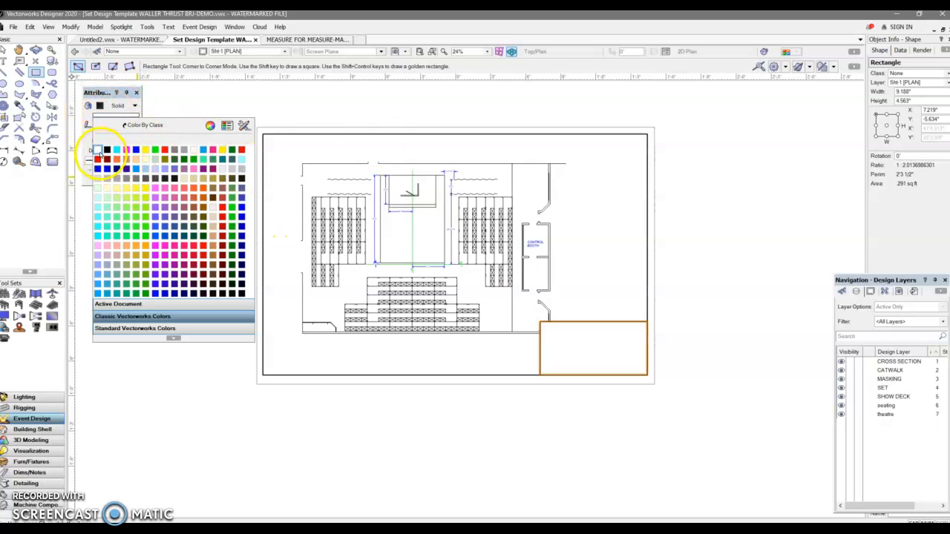
click(101, 153)
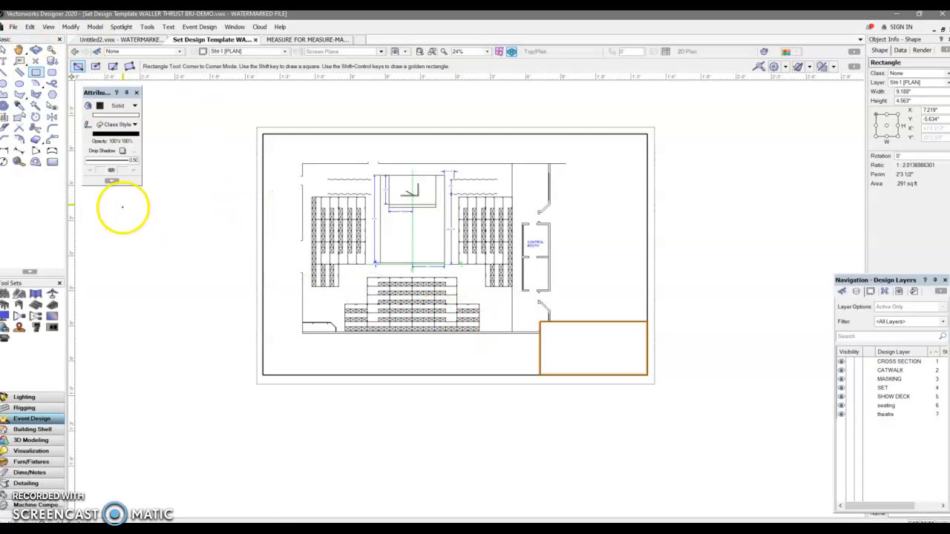
Draw a horizontal dividing line about 9.188" long across the title block, about 1.1" below its top edge.
click(6, 72)
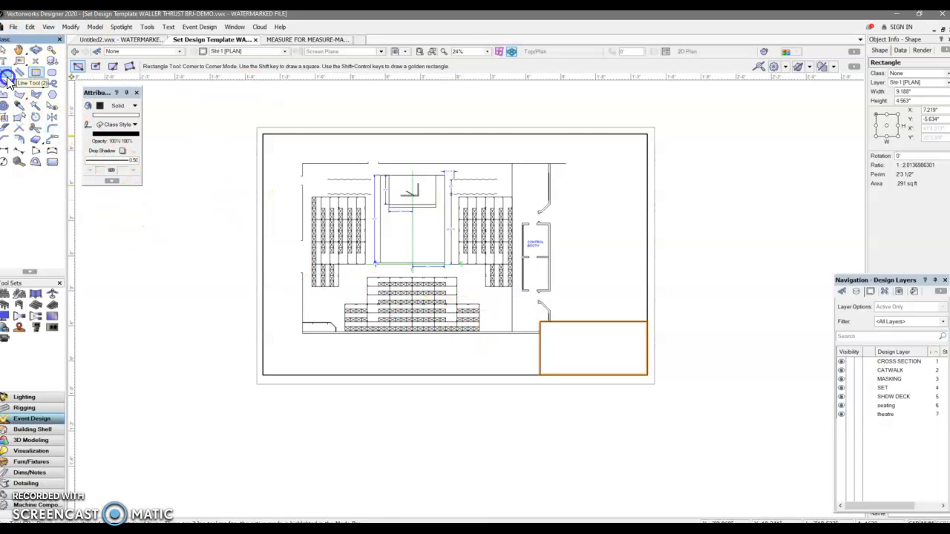
scroll(539, 333, up, 2)
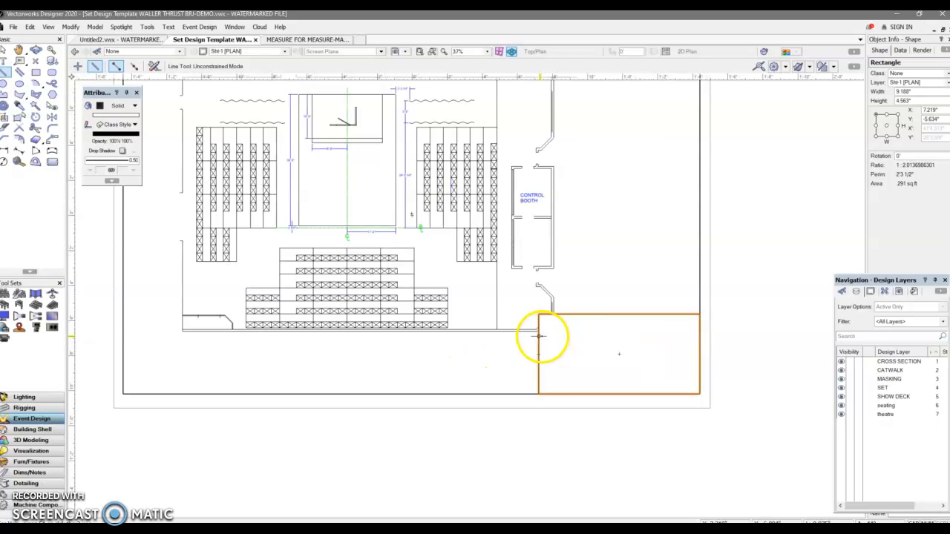
click(539, 333)
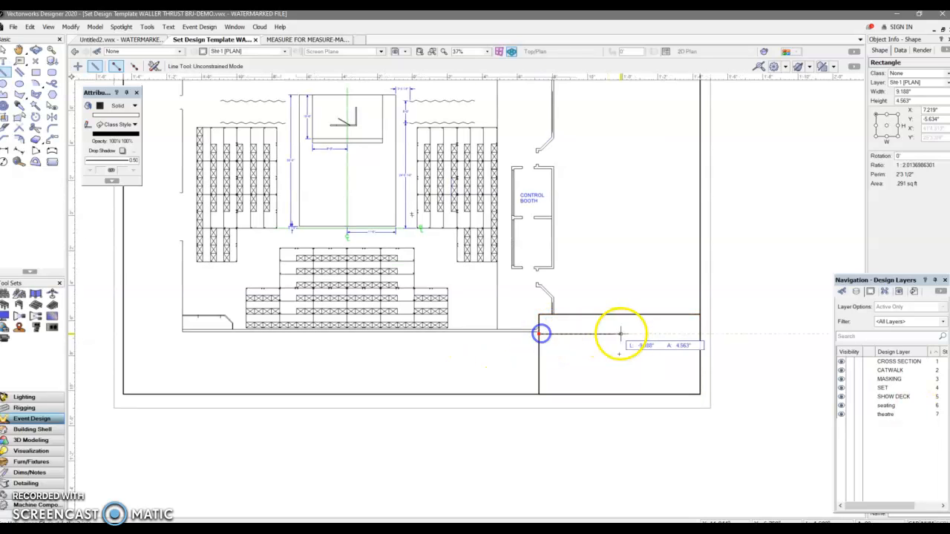
click(693, 335)
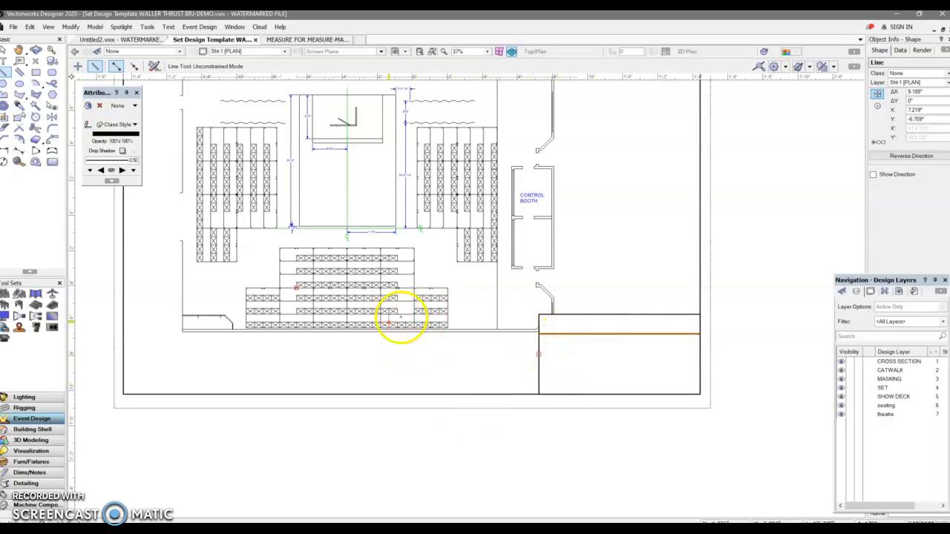
Add the text "CLASS DEMO" in the title block's upper strip, near its centre.
click(4, 61)
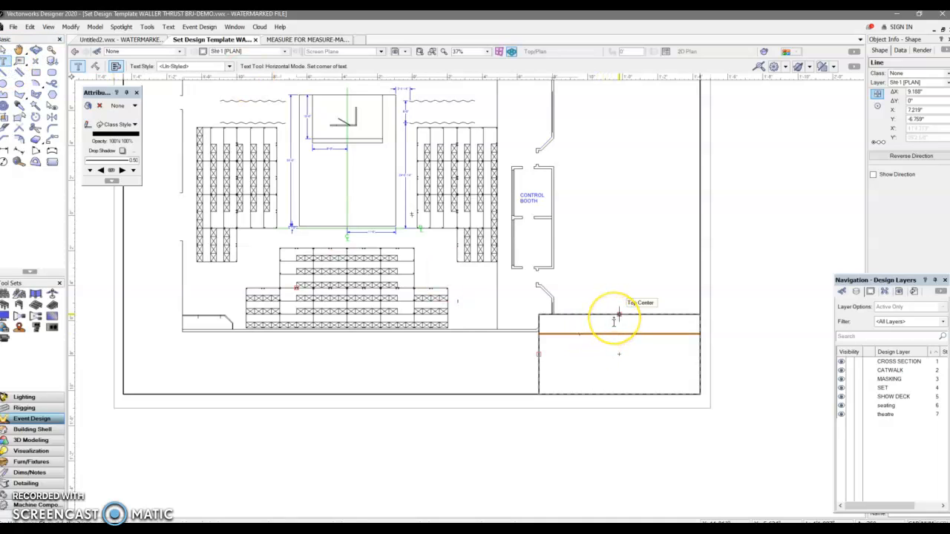
click(616, 322)
scroll(615, 322, up, 2)
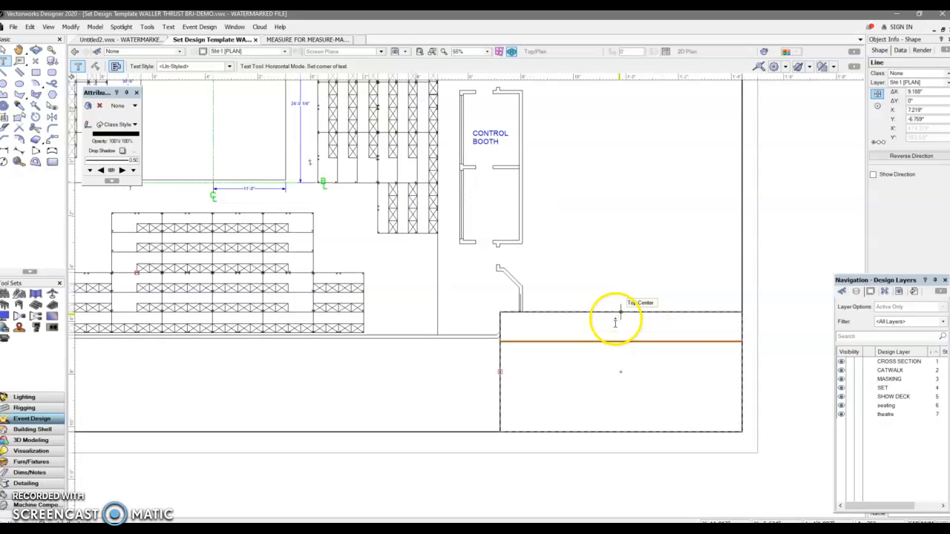
click(616, 324)
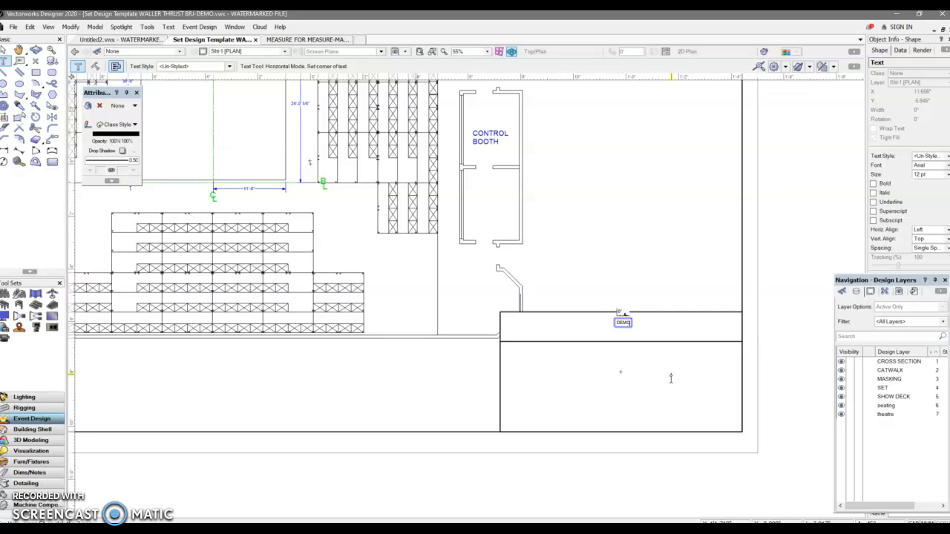
click(622, 323)
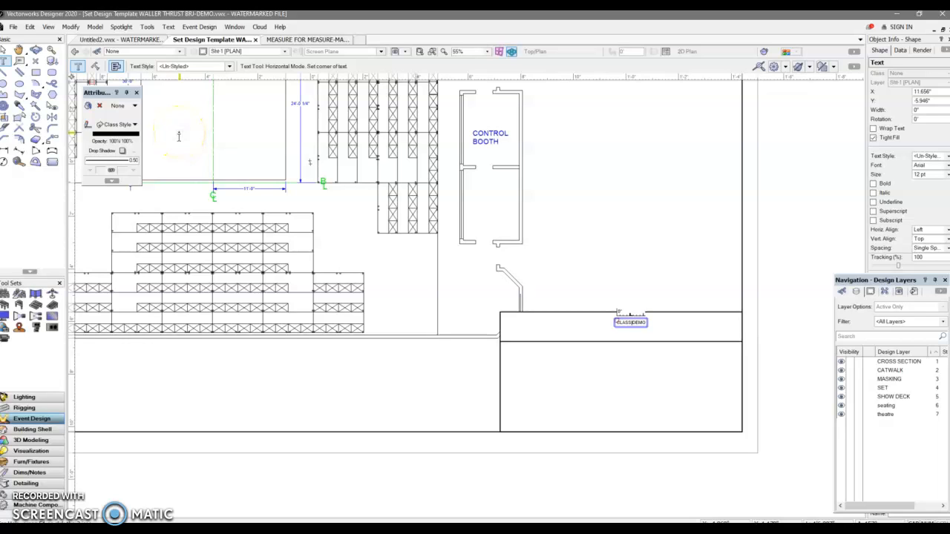
Set the "CLASS DEMO" text size to 48 pt and move it about 2.56" left to centre it in the upper strip.
click(6, 49)
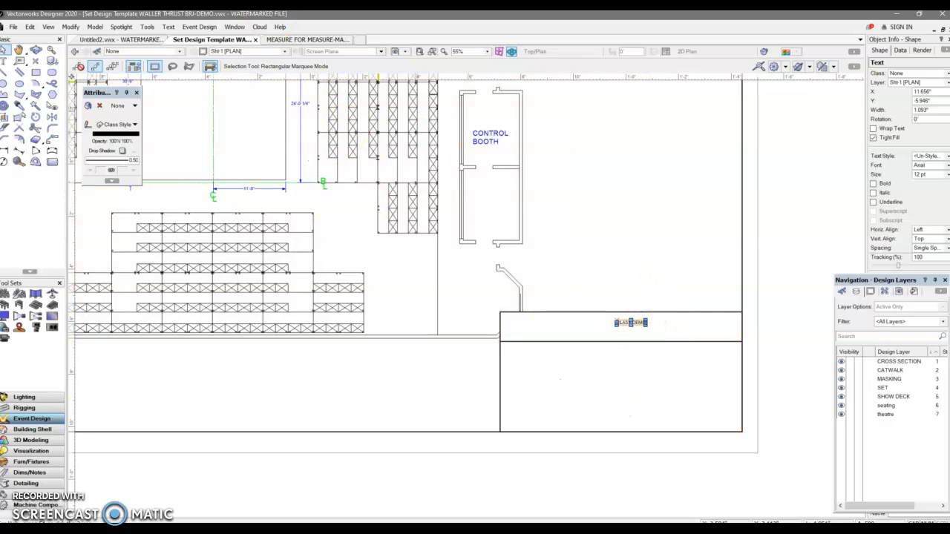
click(169, 27)
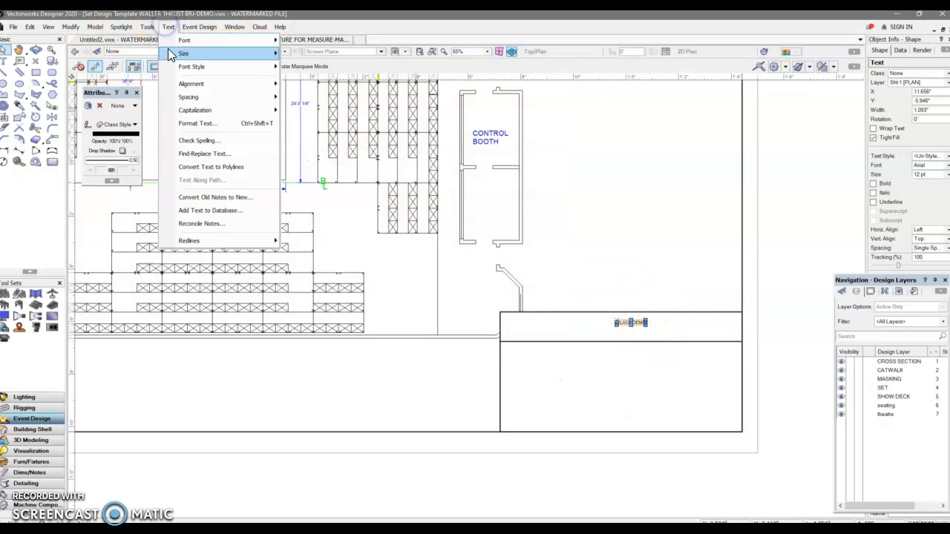
mouse_move(168, 49)
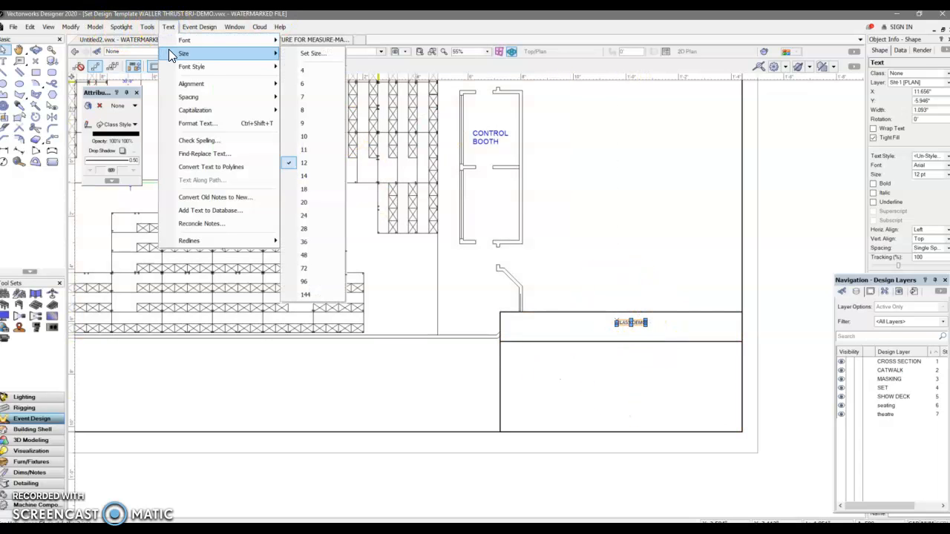
click(314, 215)
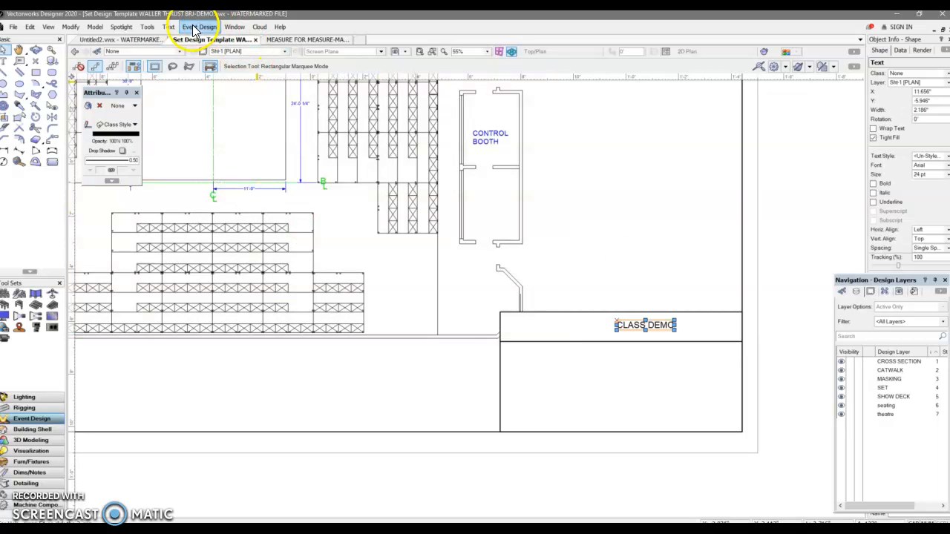
click(168, 26)
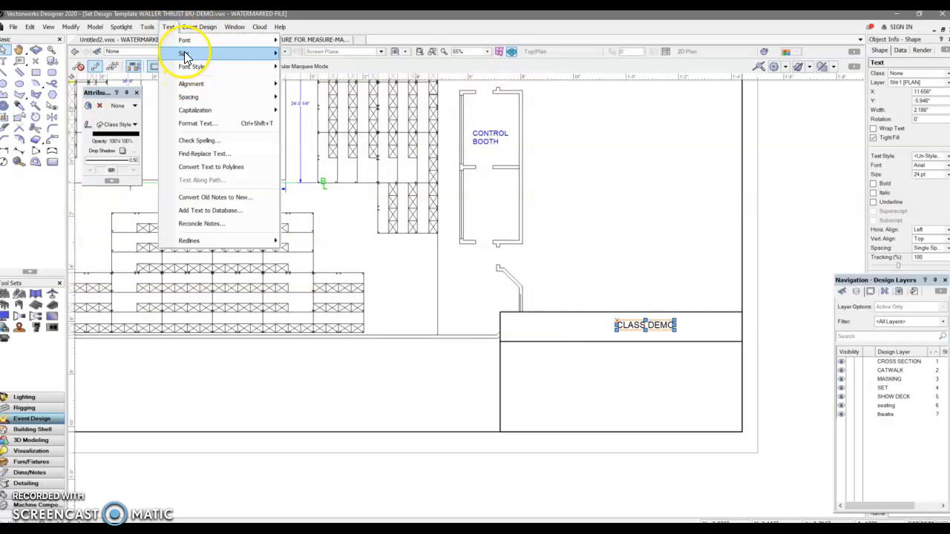
mouse_move(185, 58)
click(303, 261)
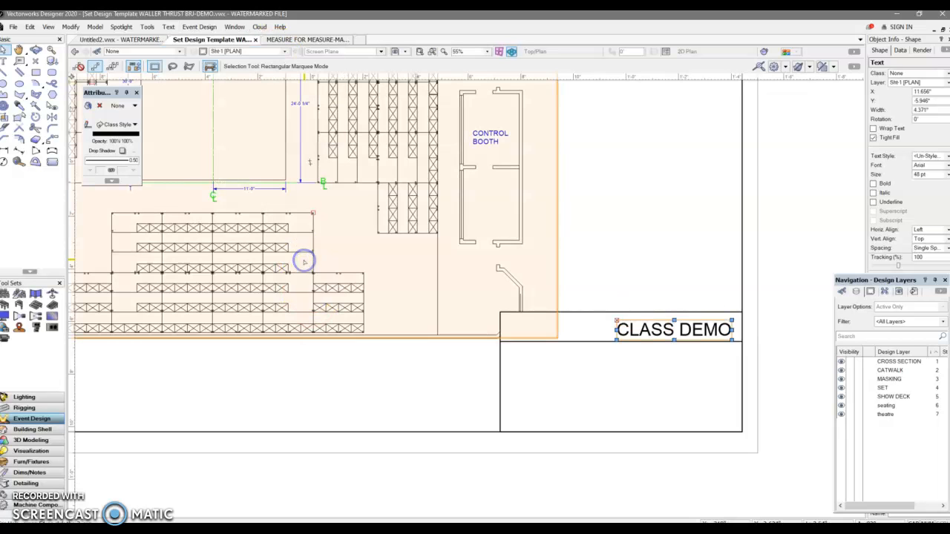
click(6, 49)
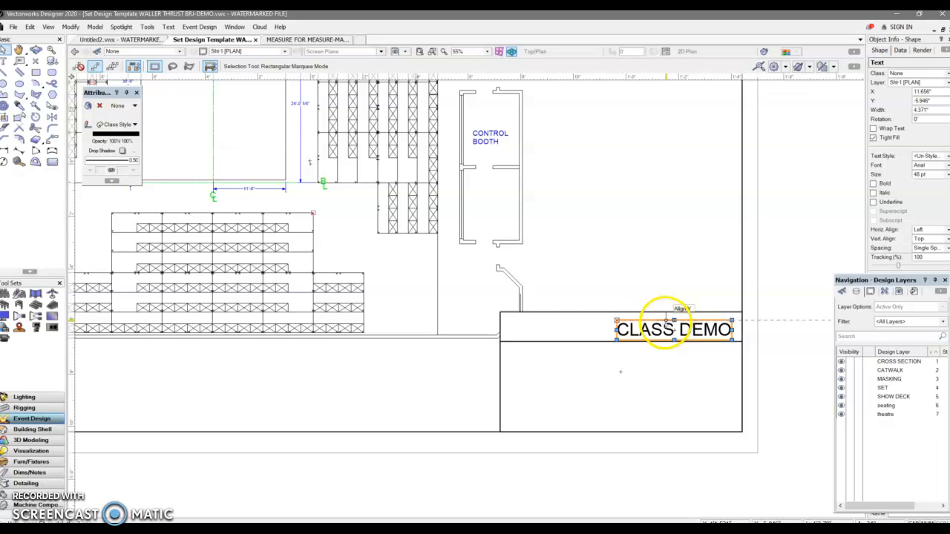
drag(666, 323, 607, 316)
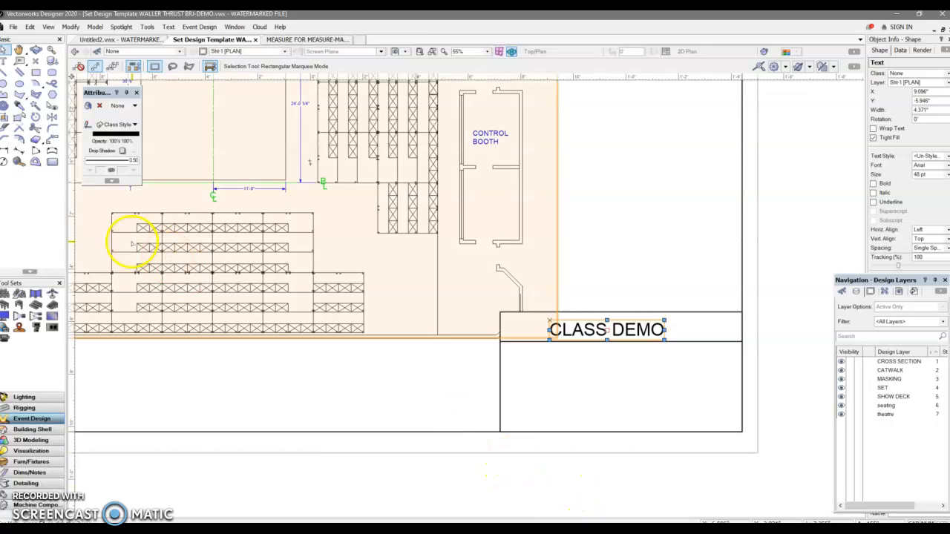
Set the line thickness of the "CLASS DEMO" text to 0.25.
click(4, 74)
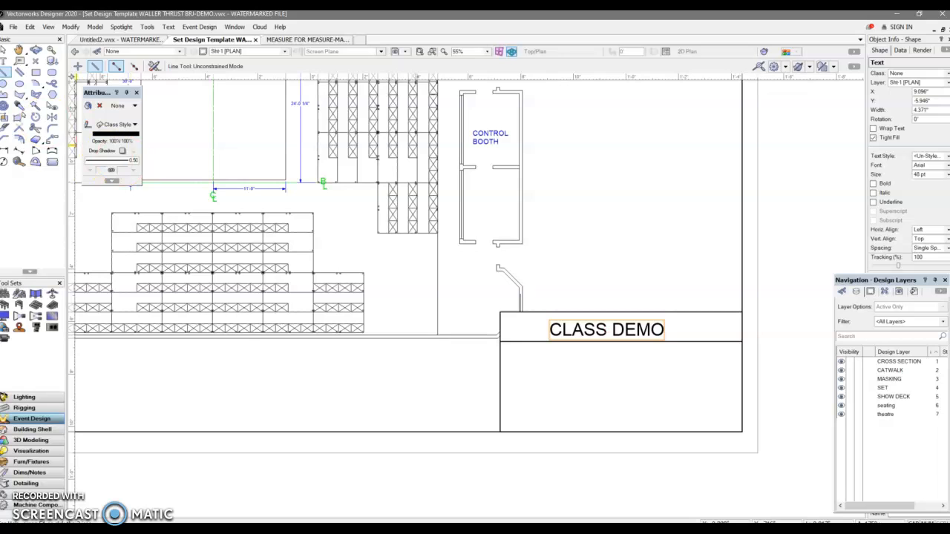
click(4, 50)
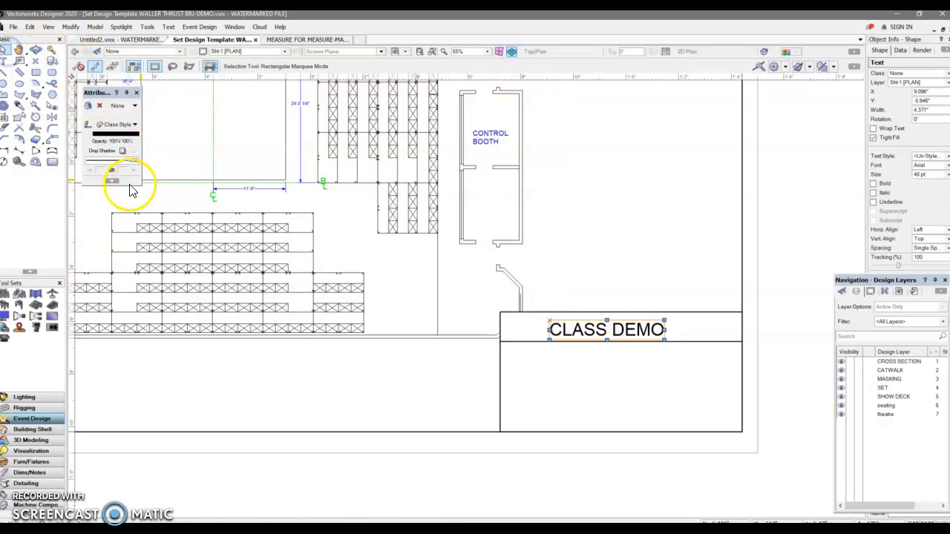
click(120, 160)
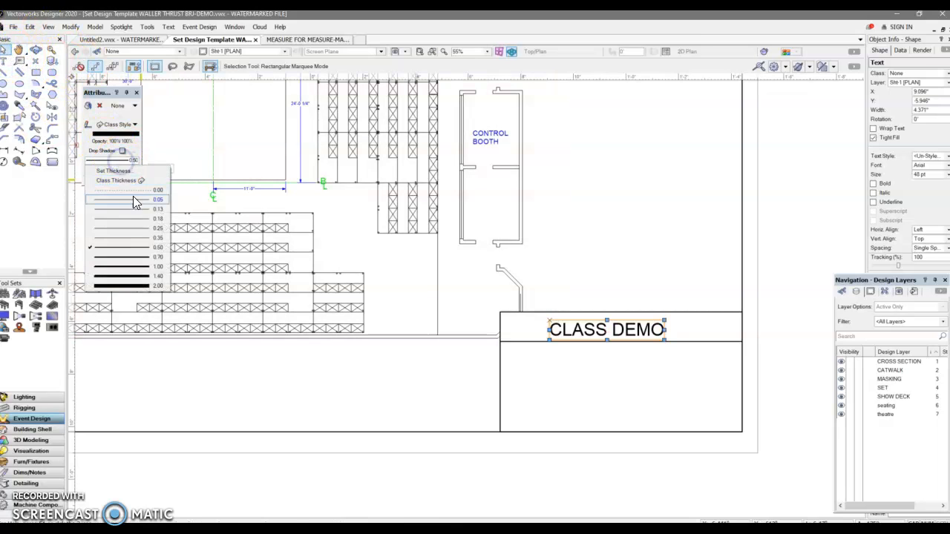
click(133, 229)
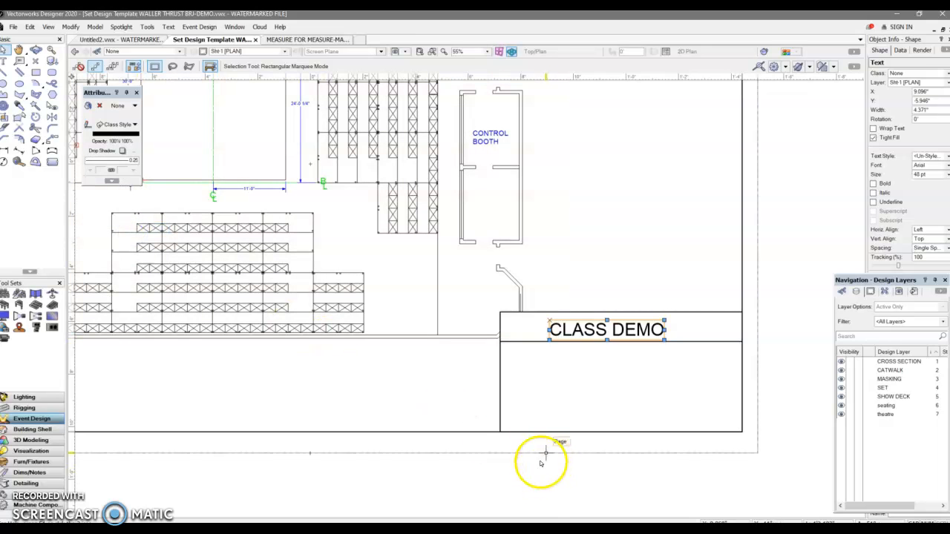
Draw a 9.188" horizontal line directly over the title block's dividing line and move it down 1/2".
click(502, 341)
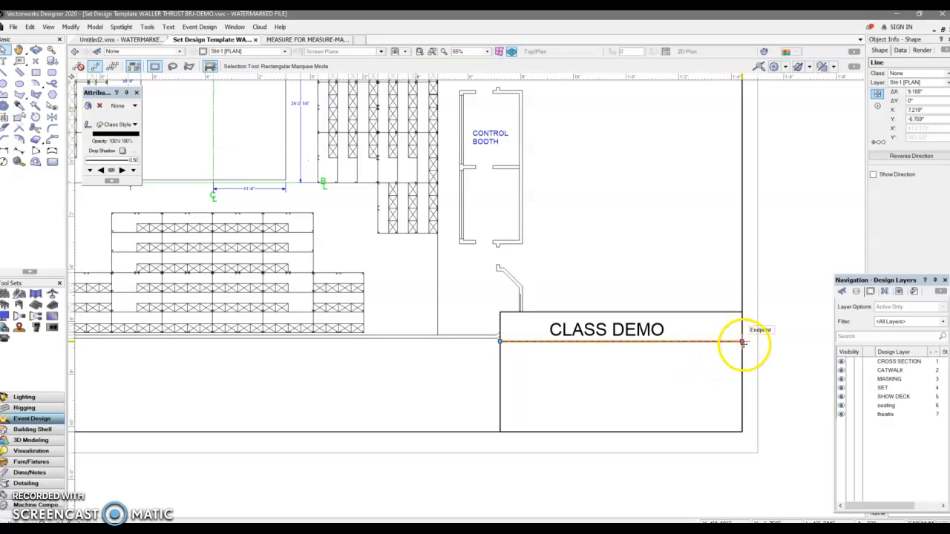
click(663, 360)
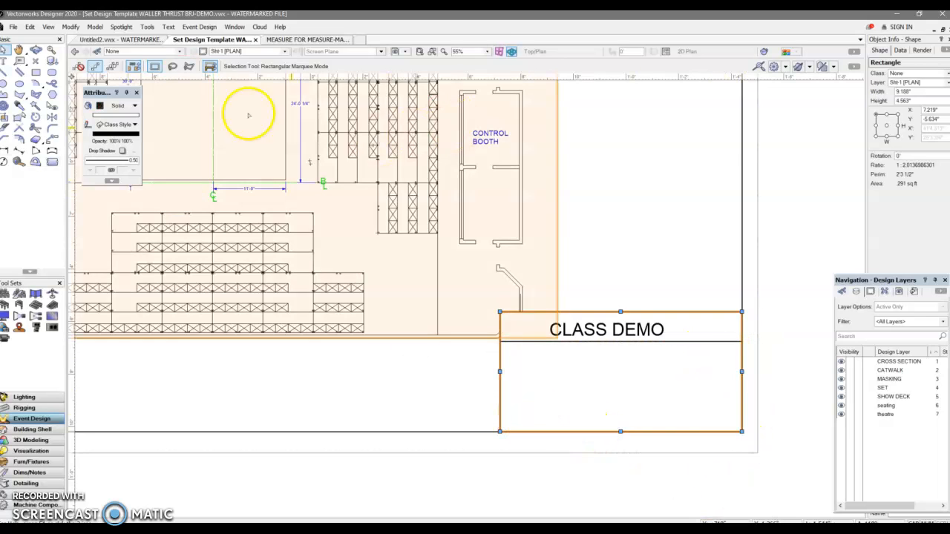
click(5, 70)
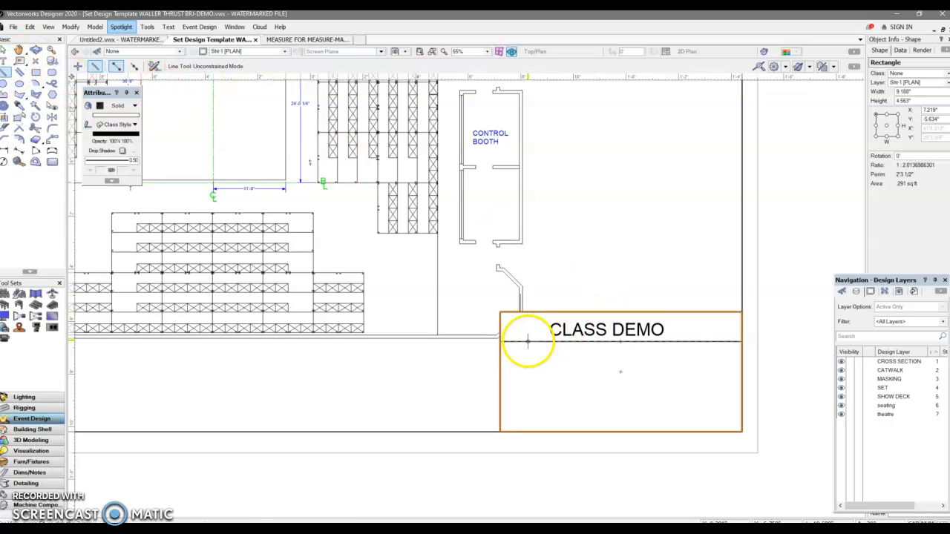
click(502, 341)
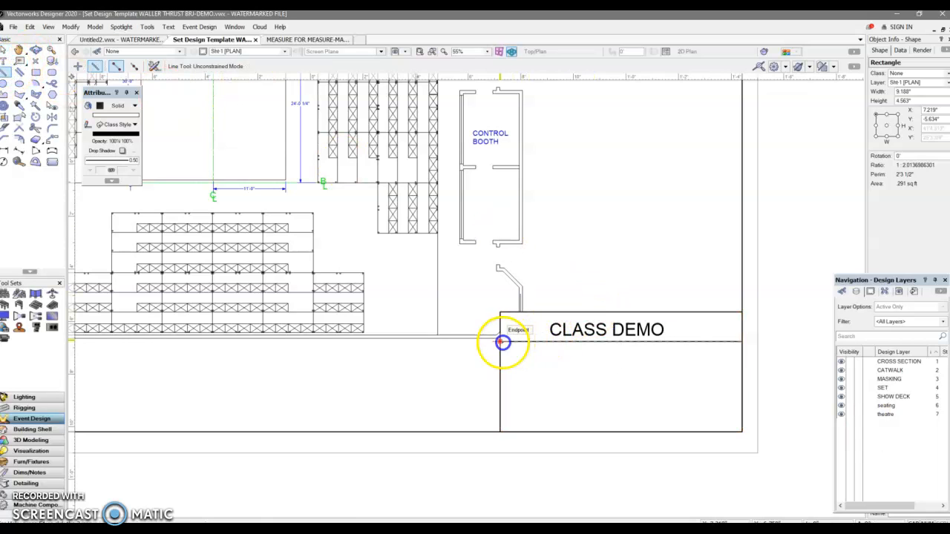
click(741, 341)
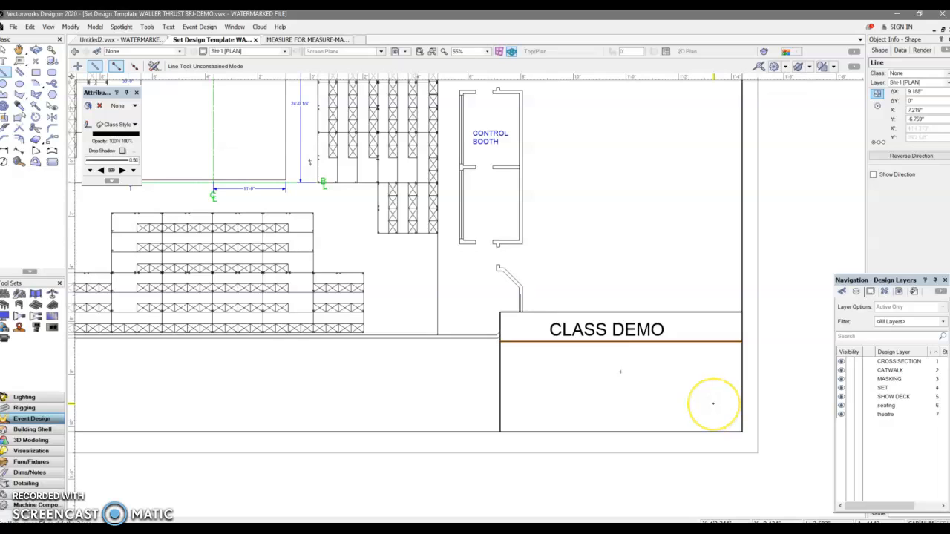
key(ctrl+m)
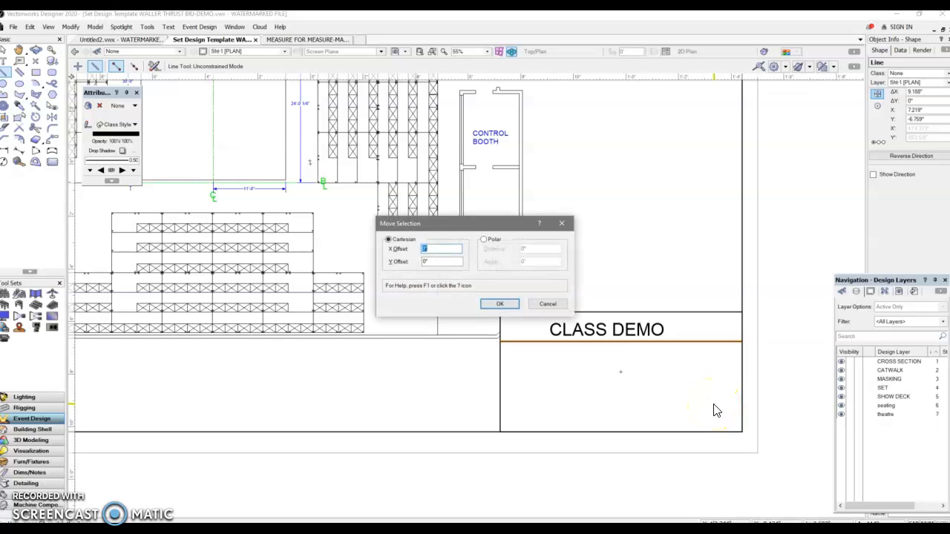
click(425, 262)
key(Return)
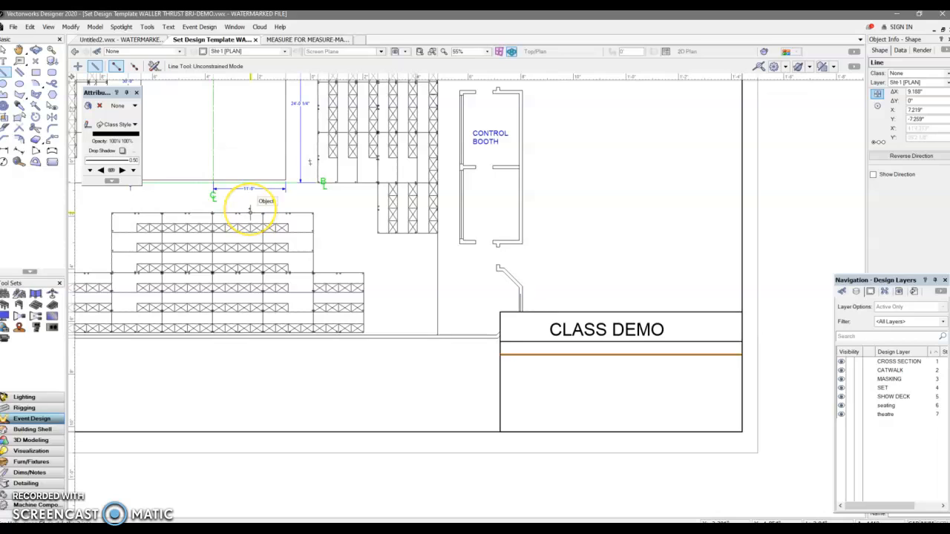
key(1)
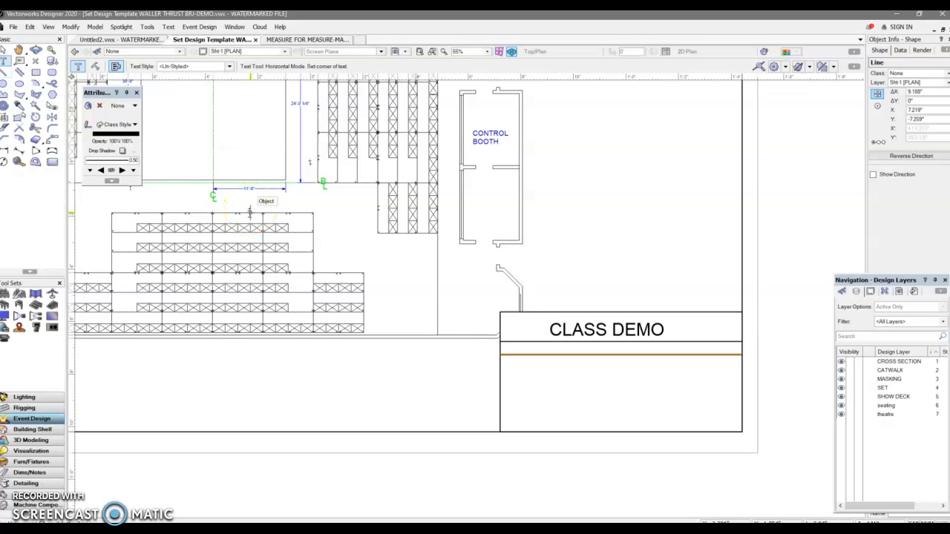
key(Delete)
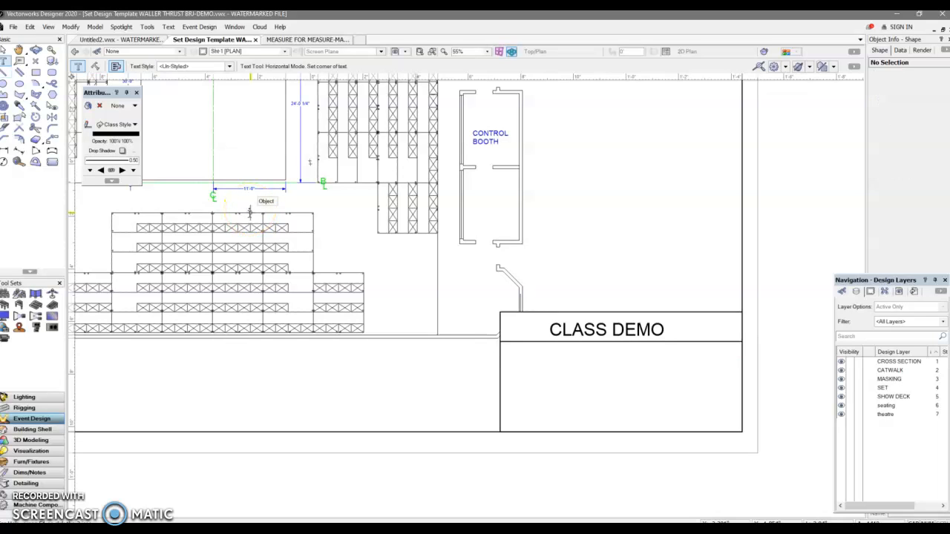
key(ctrl+z)
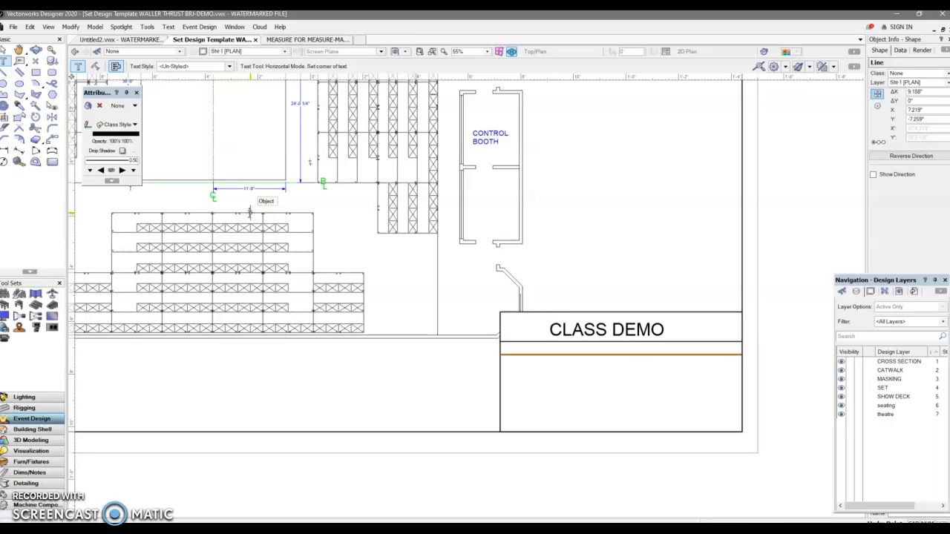
Move the lower dividing line in the title block a further 1/4" down.
key(x)
key(ctrl+m)
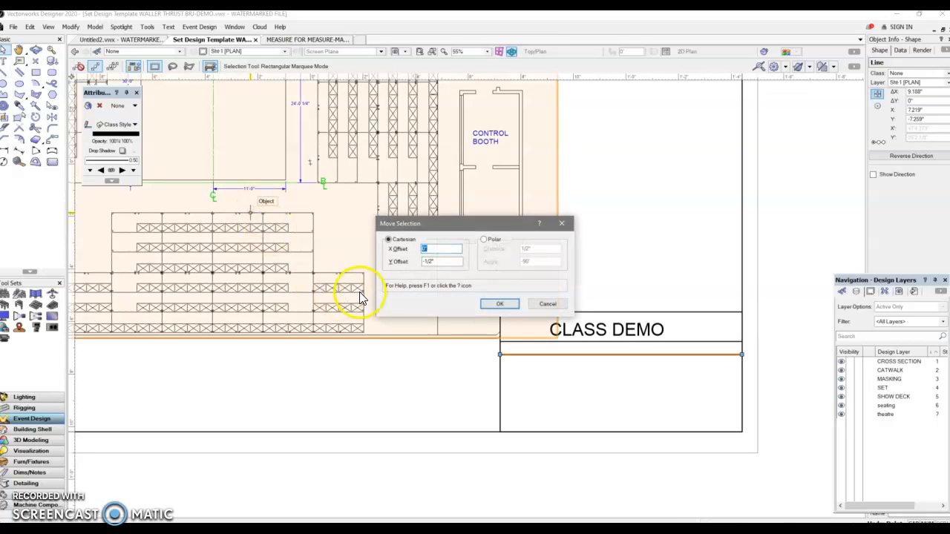
click(431, 262)
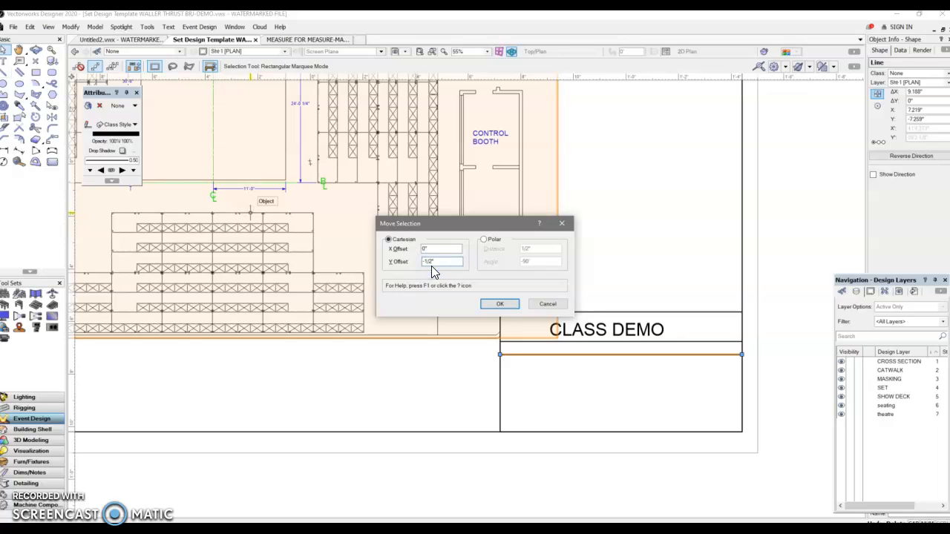
key(Return)
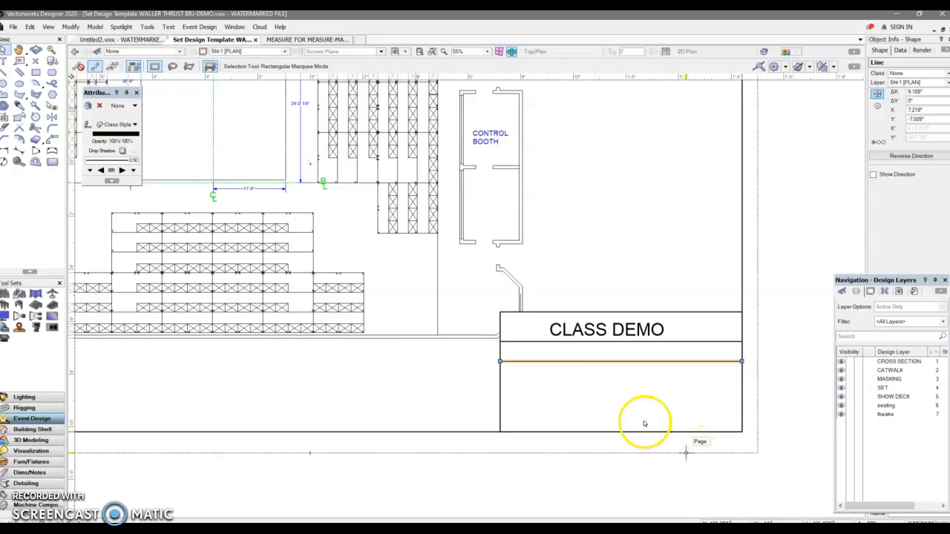
Draw a 2.688" by 2.688" square in the title block's lower-right corner, reaching up to the lower dividing line.
click(36, 72)
click(741, 432)
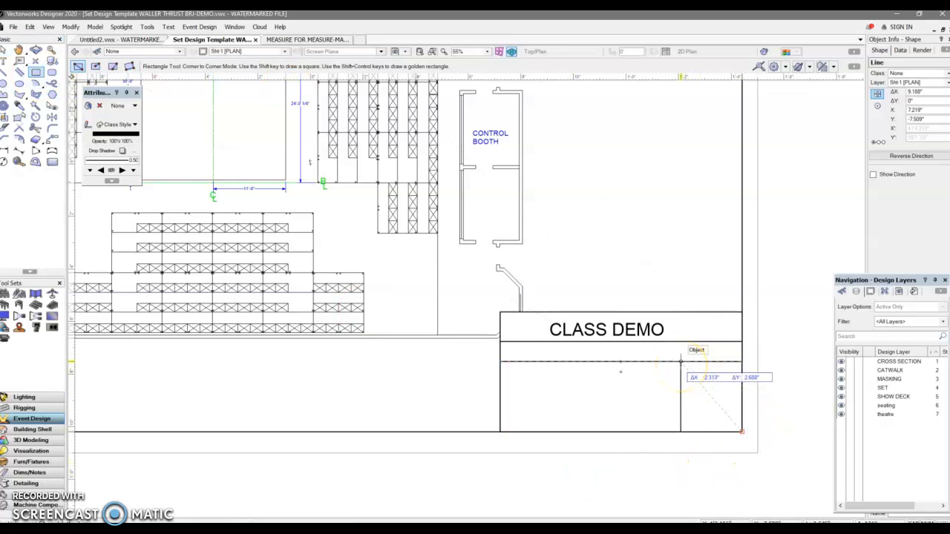
click(673, 362)
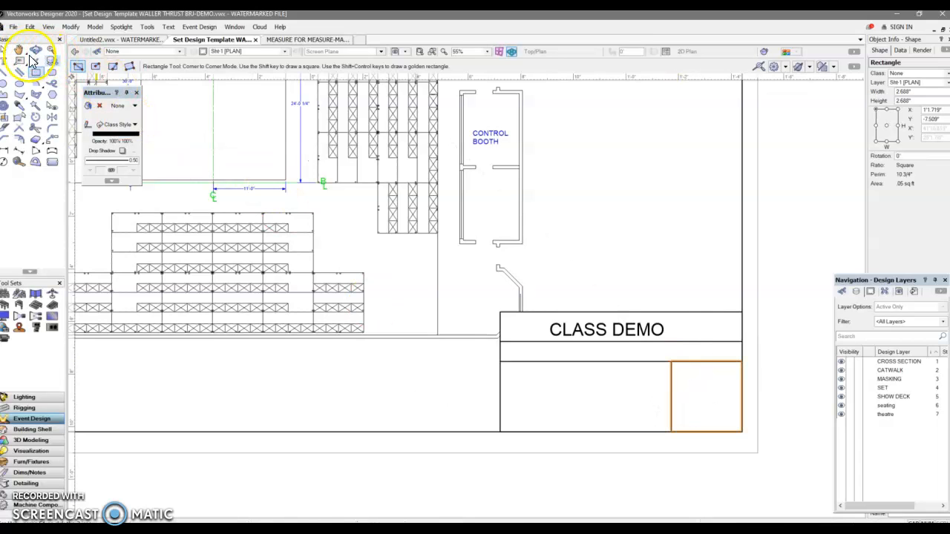
Add the 12 pt text "PLATE #" inside the square's upper-left corner.
click(5, 62)
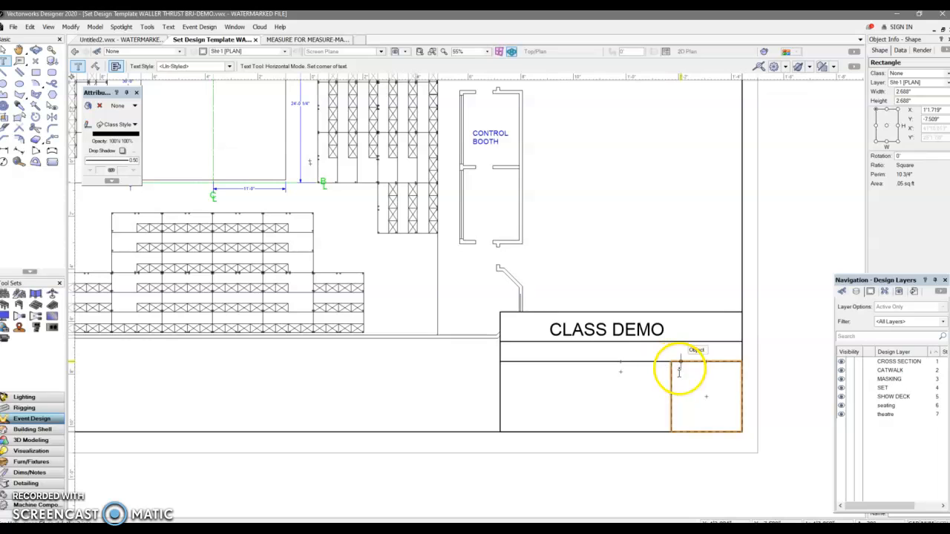
click(715, 389)
click(680, 372)
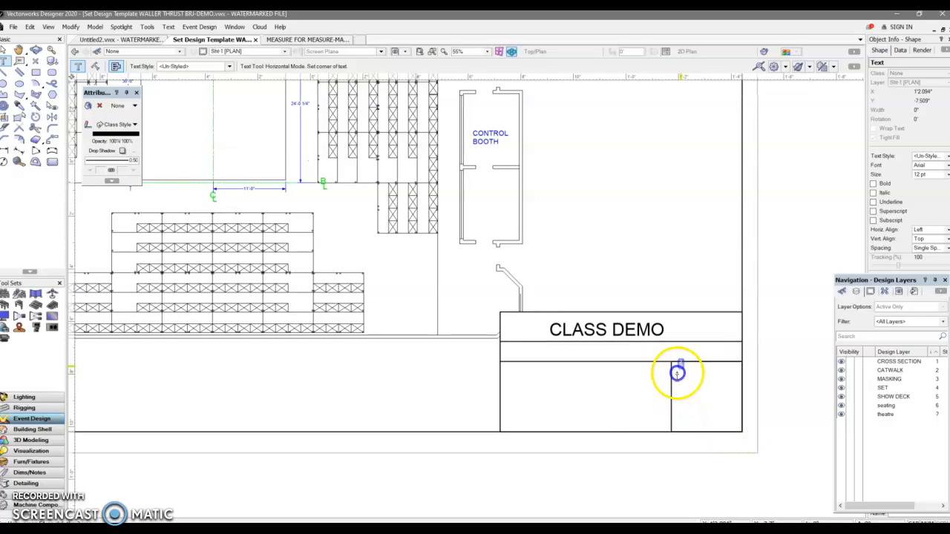
scroll(683, 376, up, 3)
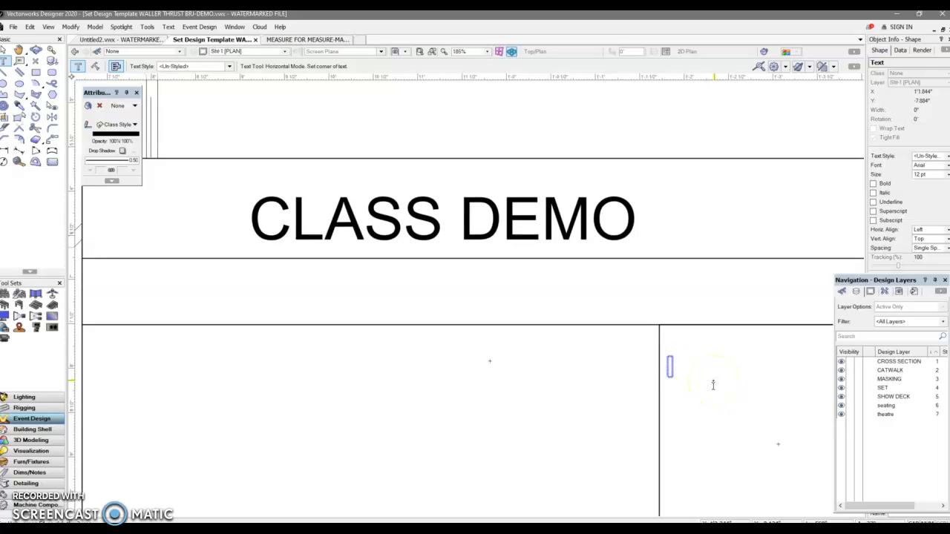
text(PLAT)
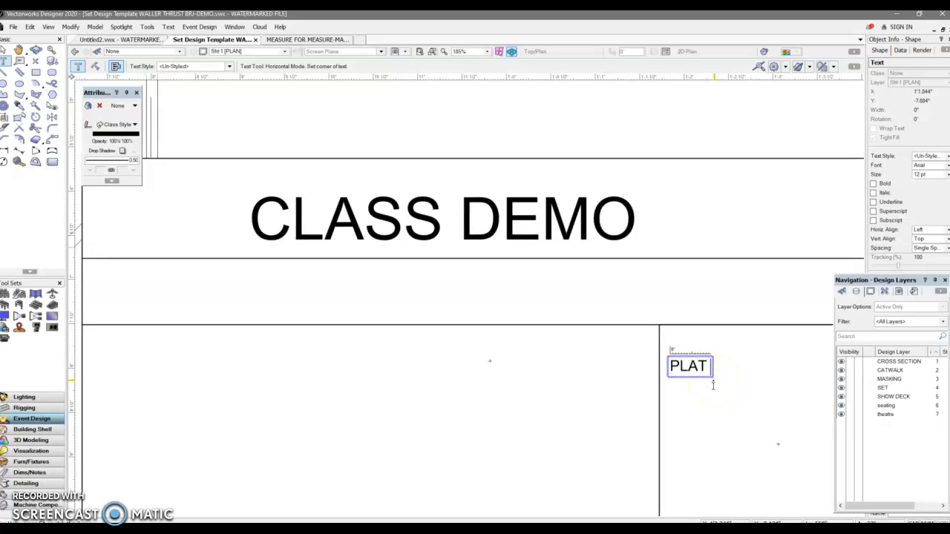
text(E)
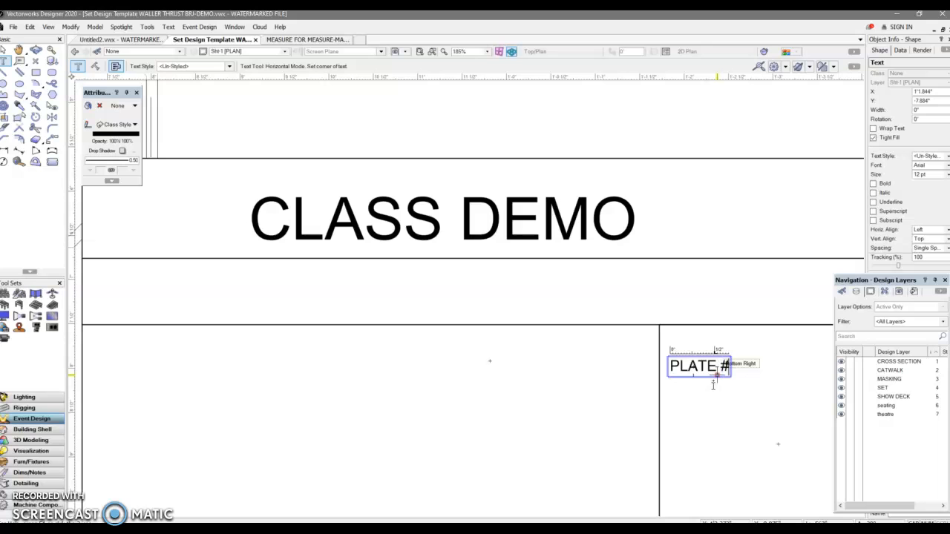
text( #)
Add the plate number text "1" near the centre of the square.
scroll(779, 460, down, 4)
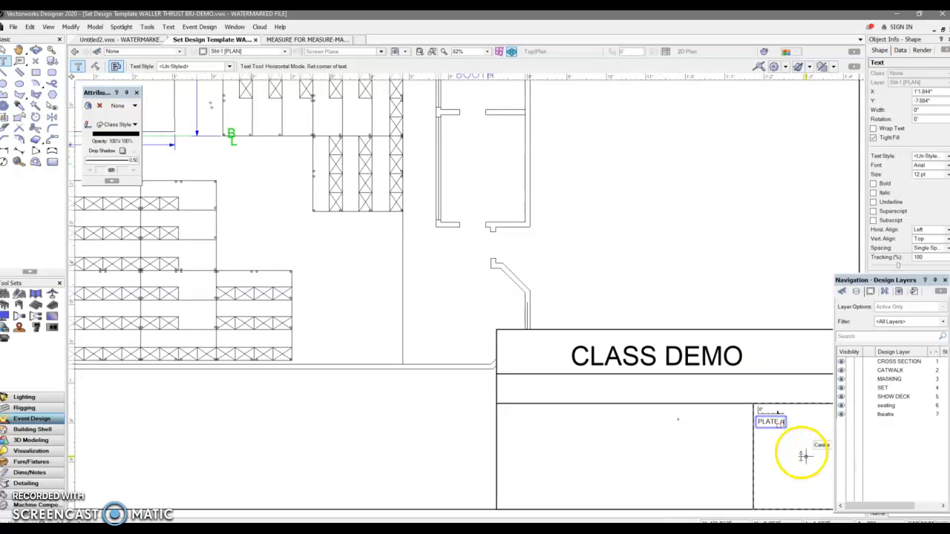
click(805, 455)
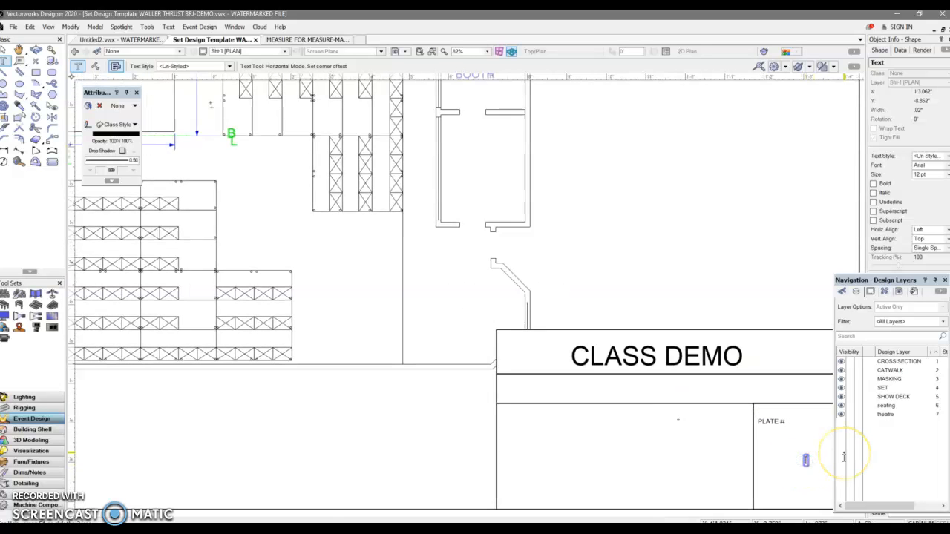
text(1)
Set the text size of the plate number "1" to 144 pt.
click(4, 50)
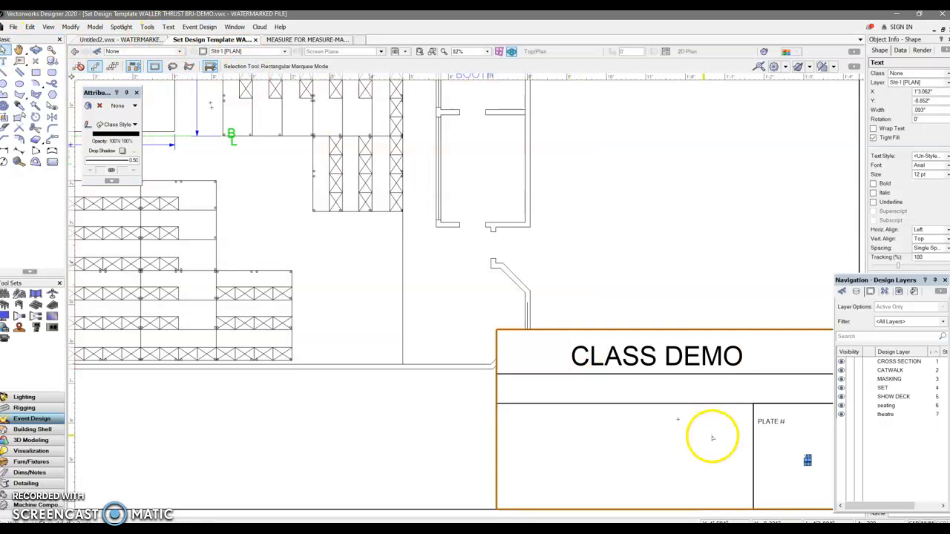
click(168, 26)
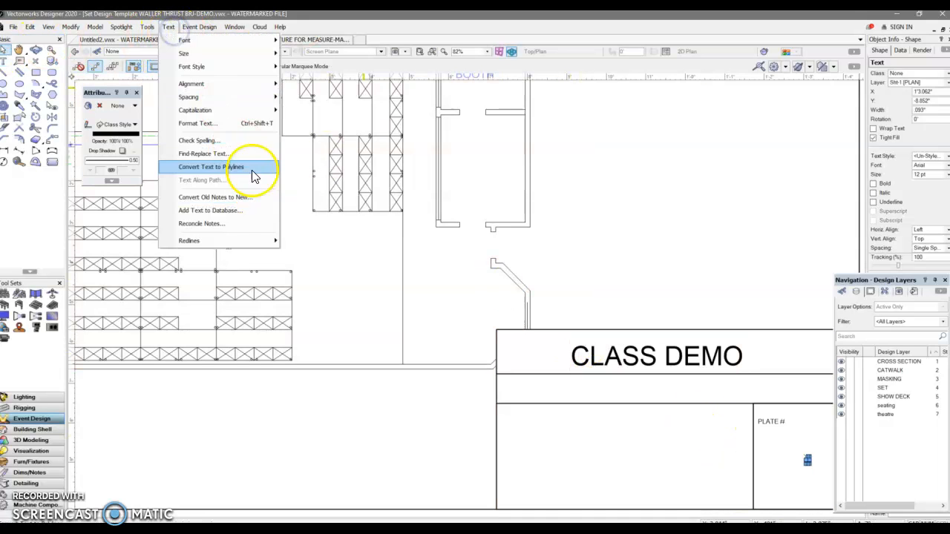
mouse_move(259, 53)
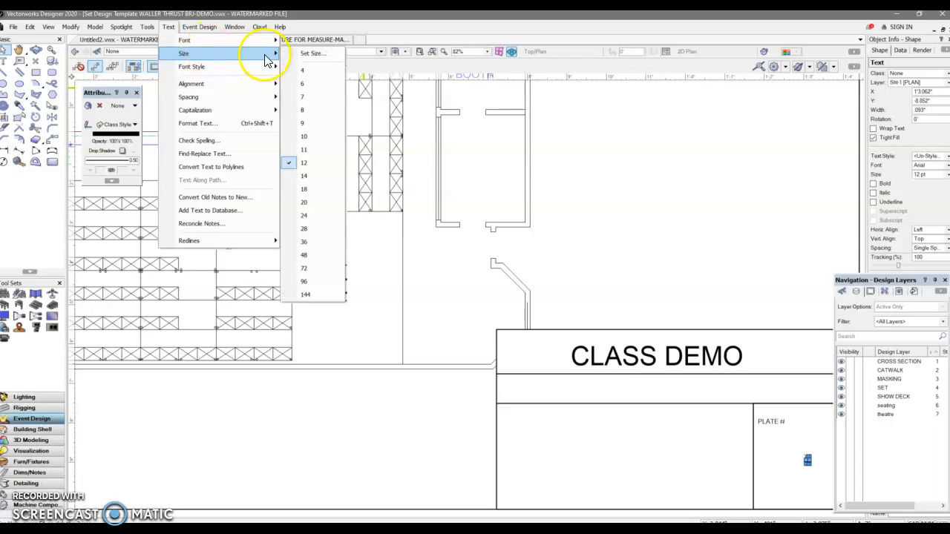
click(334, 295)
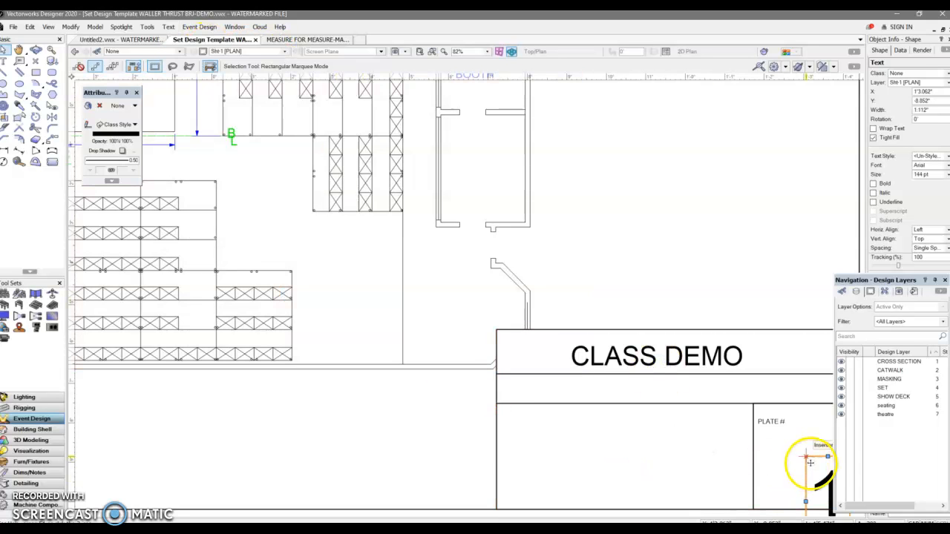
Move the enlarged plate number inside the plate square, beside the "PLATE #" label, with its fill set to None.
drag(811, 462, 785, 413)
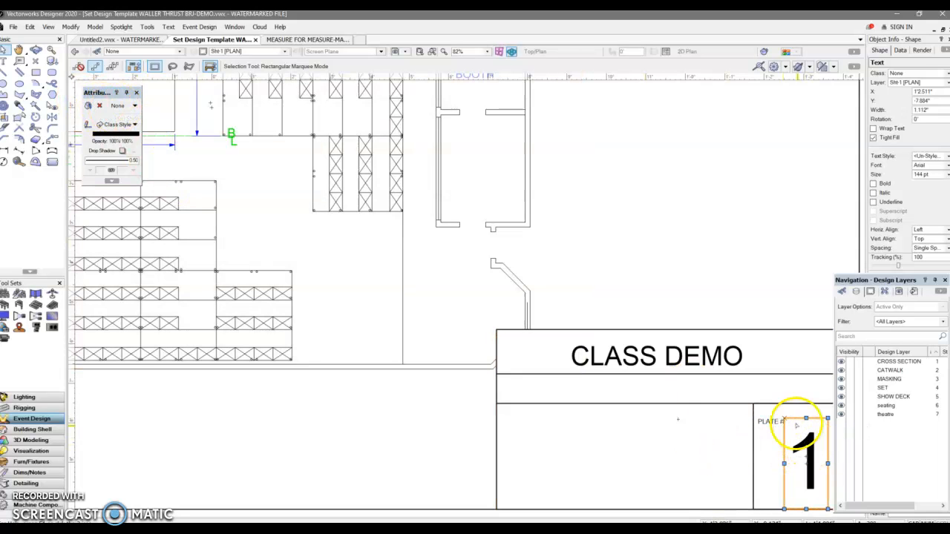
click(115, 106)
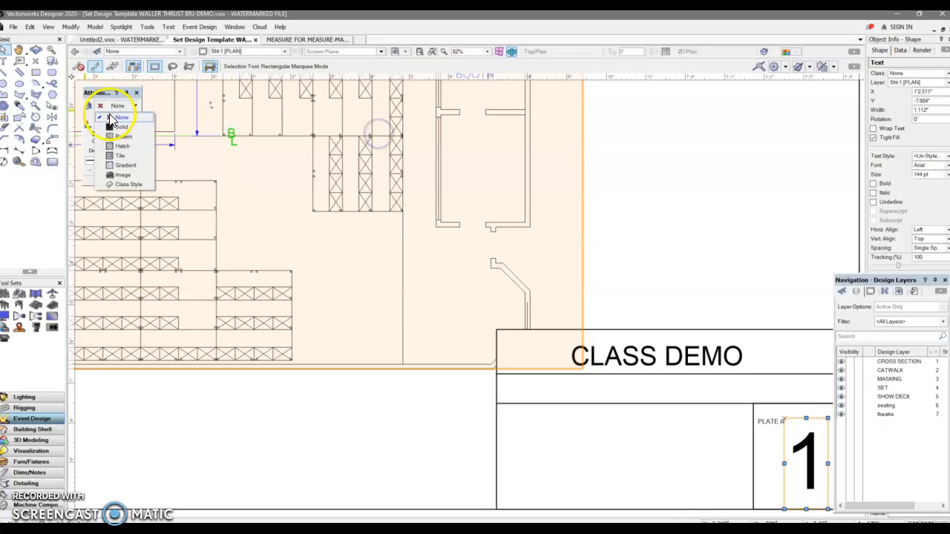
click(117, 117)
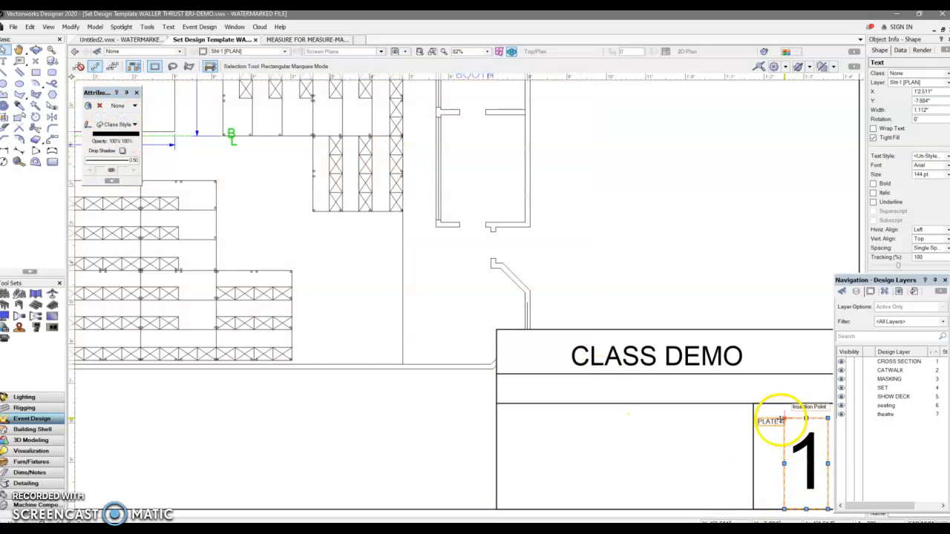
drag(780, 420, 775, 411)
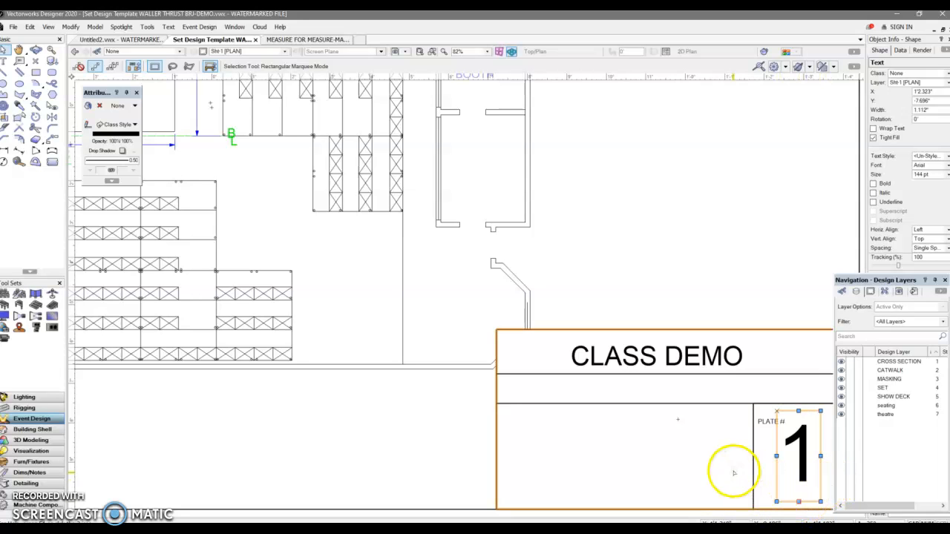
Add the 12 pt text "OF ----" in the lower-right corner of the plate number square.
click(8, 63)
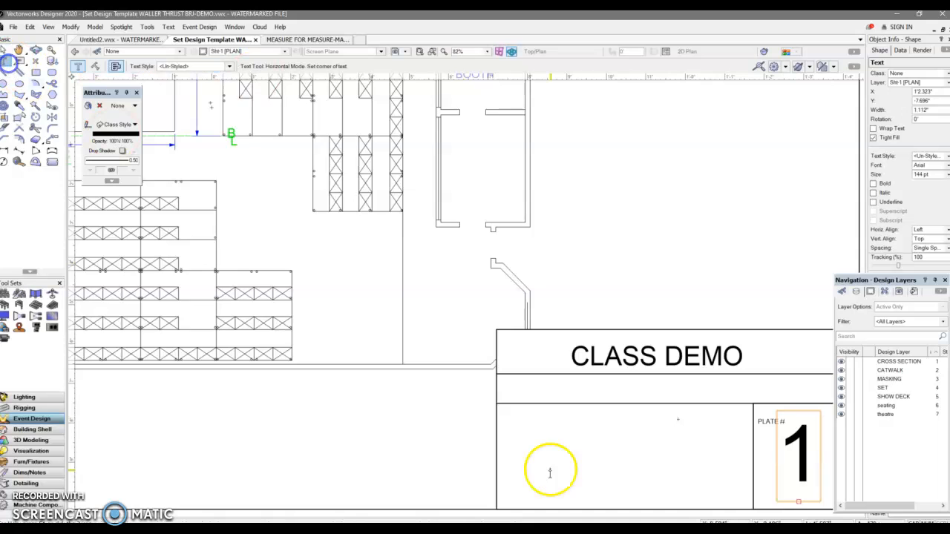
scroll(553, 464, down, 2)
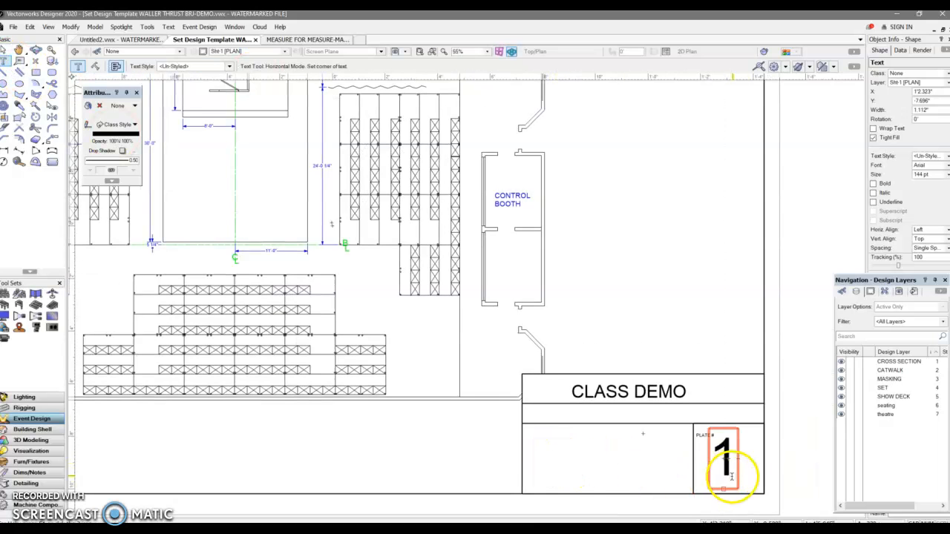
click(780, 479)
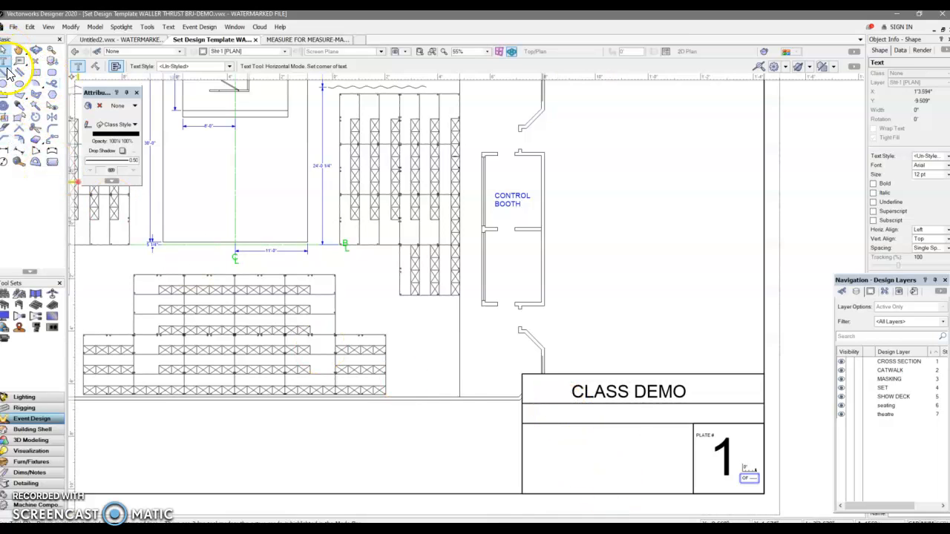
scroll(544, 410, down, 3)
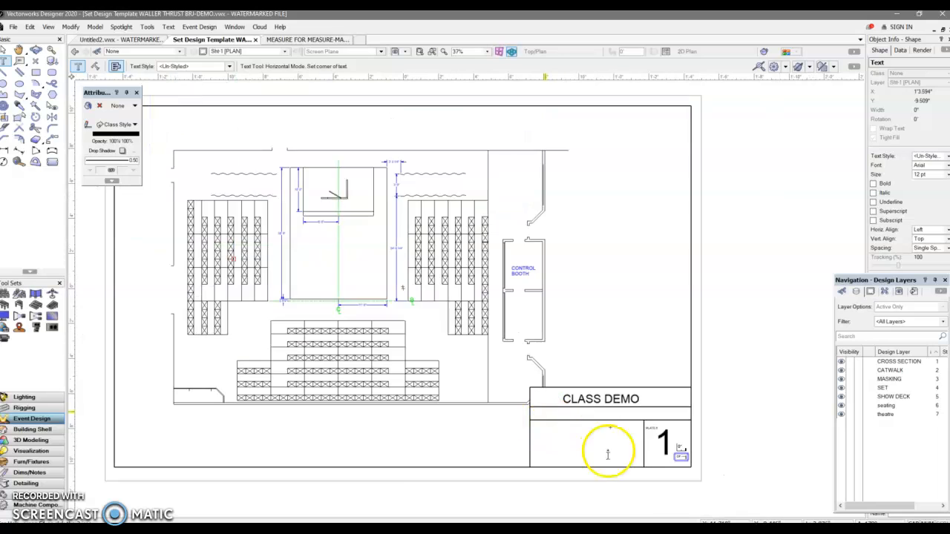
click(650, 483)
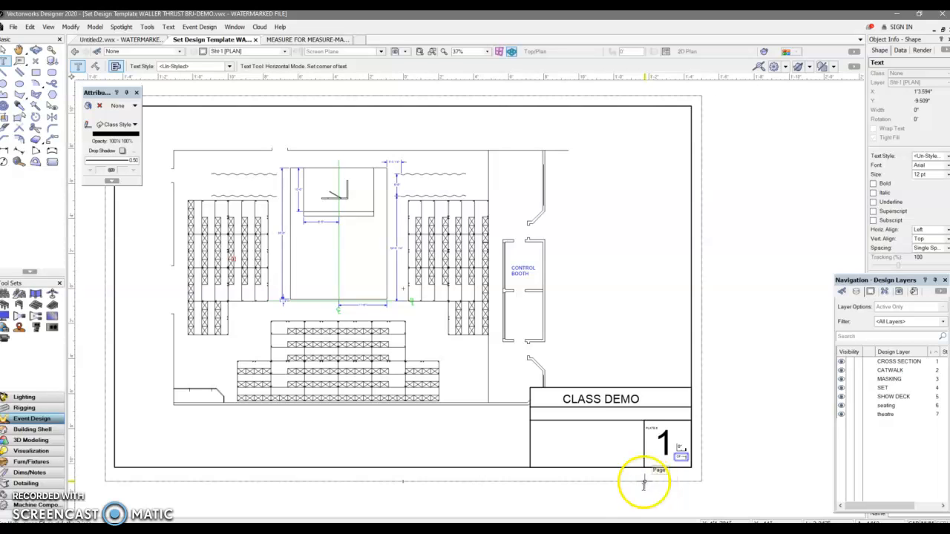
In the MEASURE FOR MEASURE master file, accept the backup copy, then select and copy the complete vertical title block.
click(292, 41)
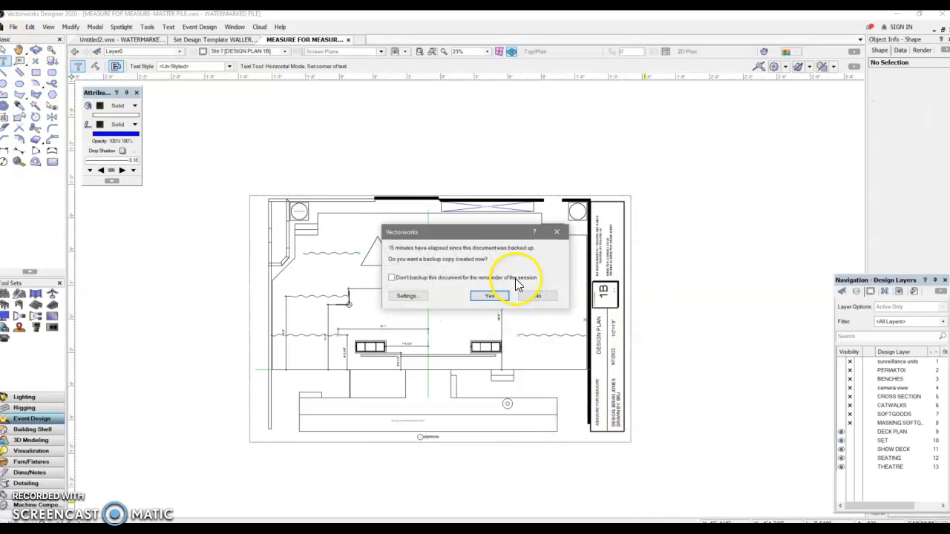
click(490, 296)
click(579, 178)
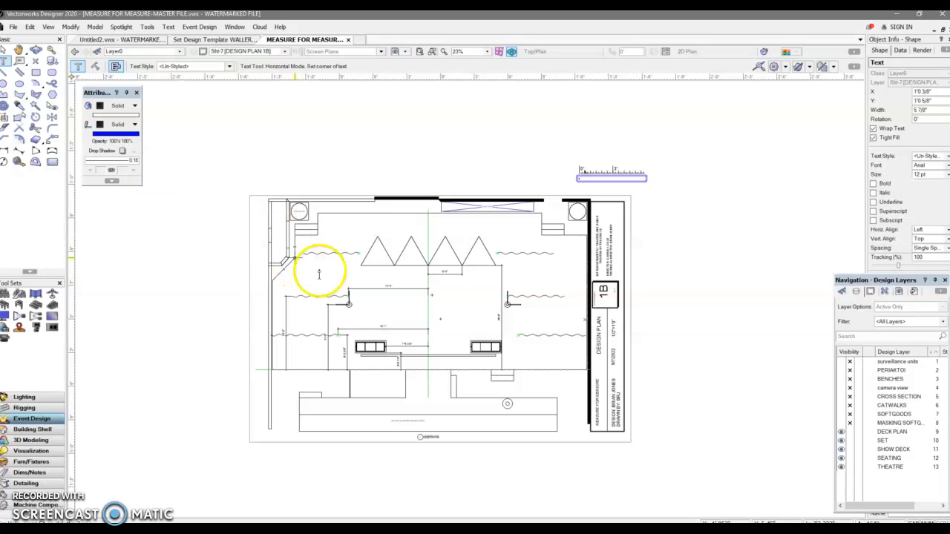
click(6, 53)
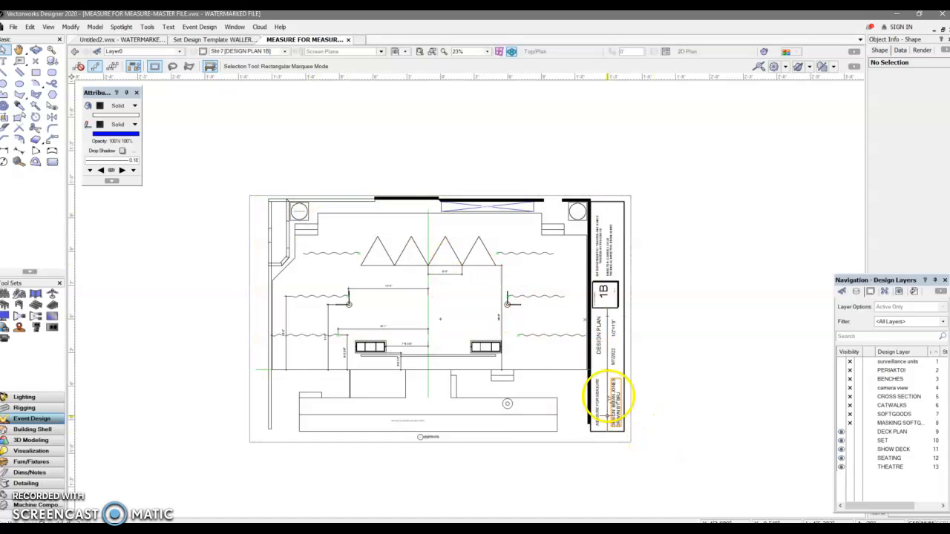
drag(647, 439, 582, 195)
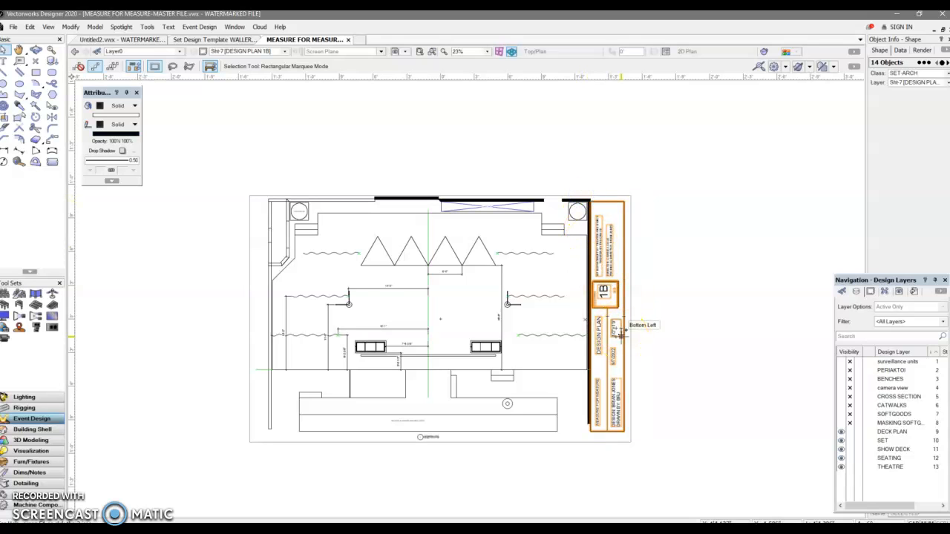
Paste the copied vertical title block into the Set Design Template plan sheet and align it to the page border's upper-right corner.
click(217, 41)
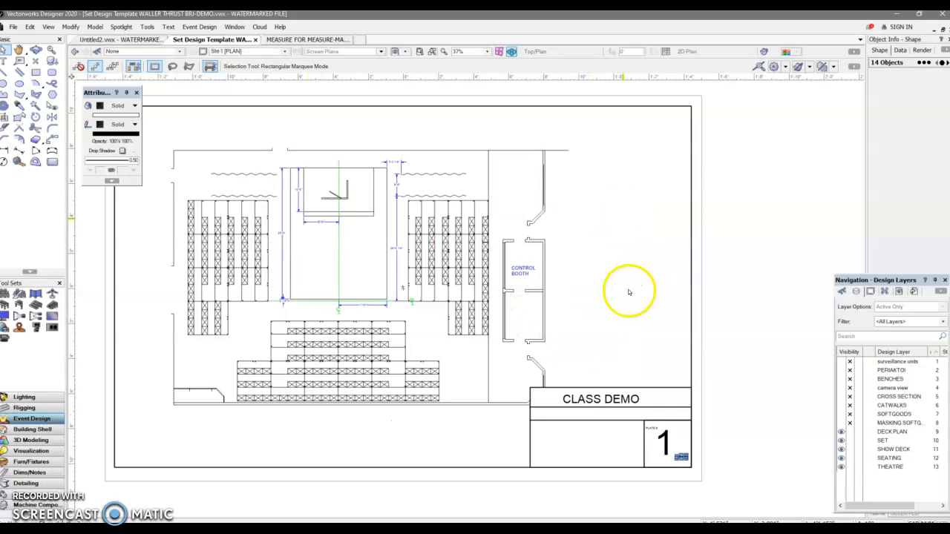
click(634, 290)
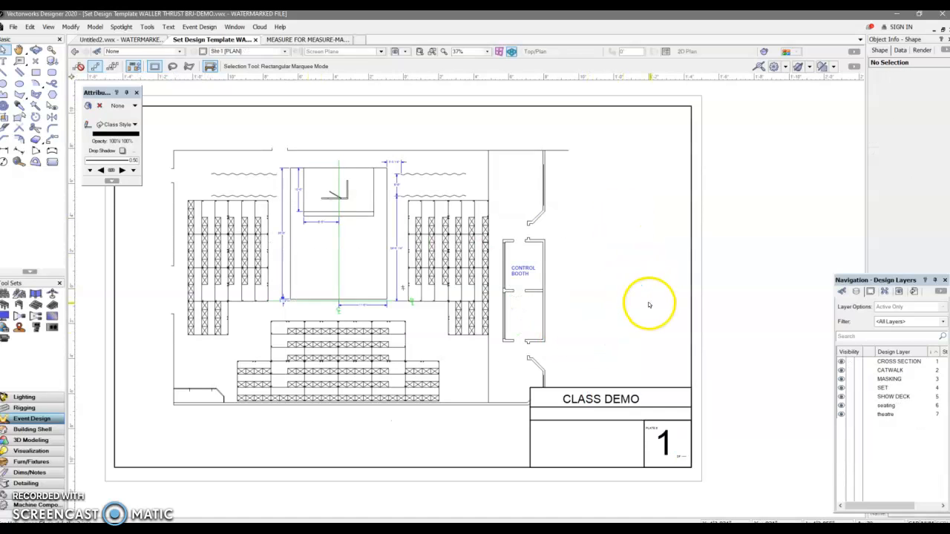
key(ctrl+v)
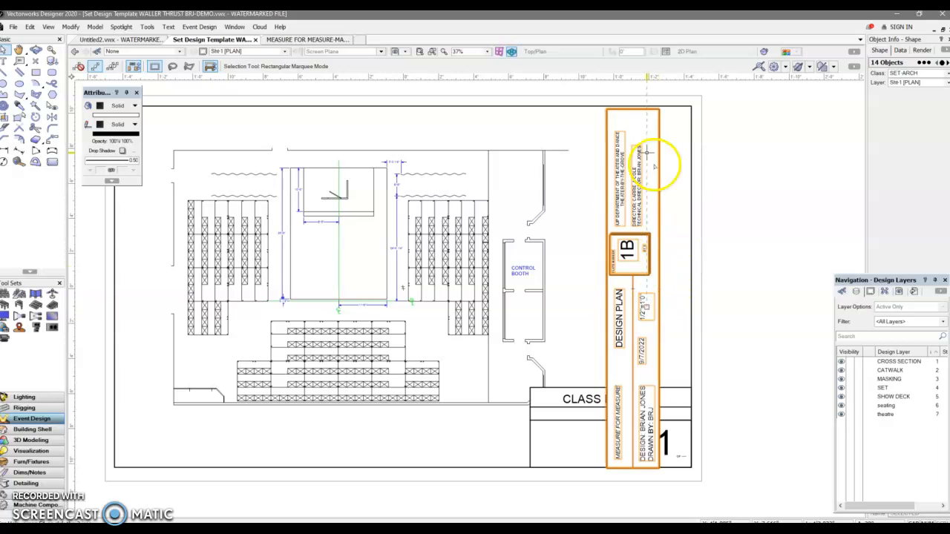
drag(659, 111, 690, 106)
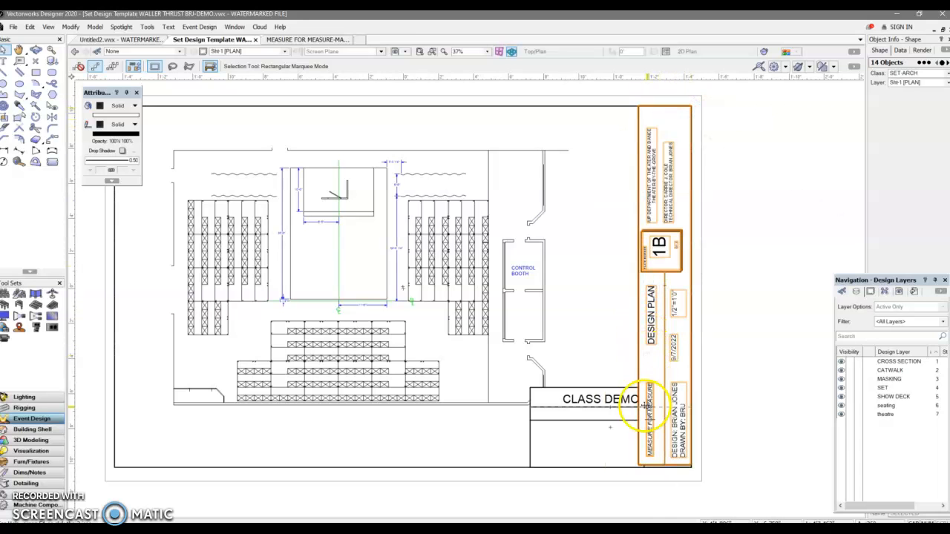
click(607, 351)
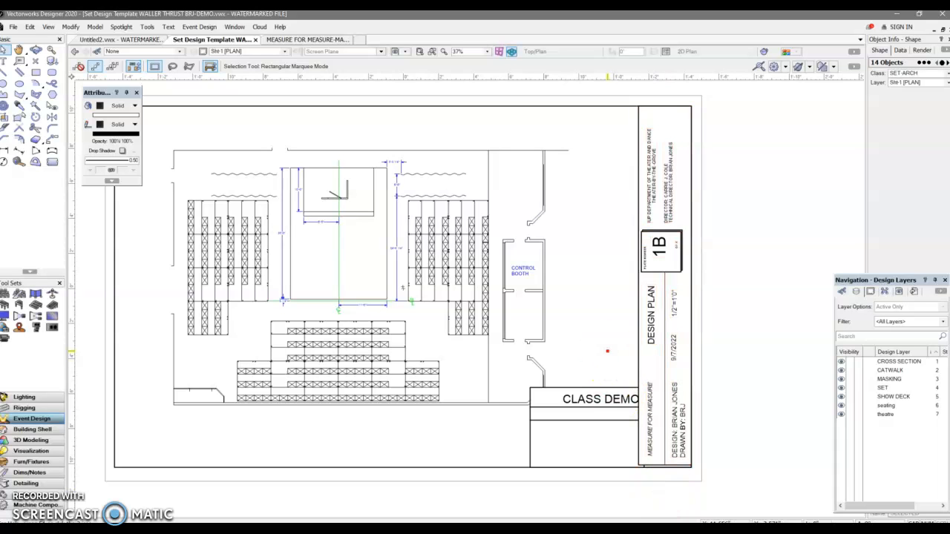